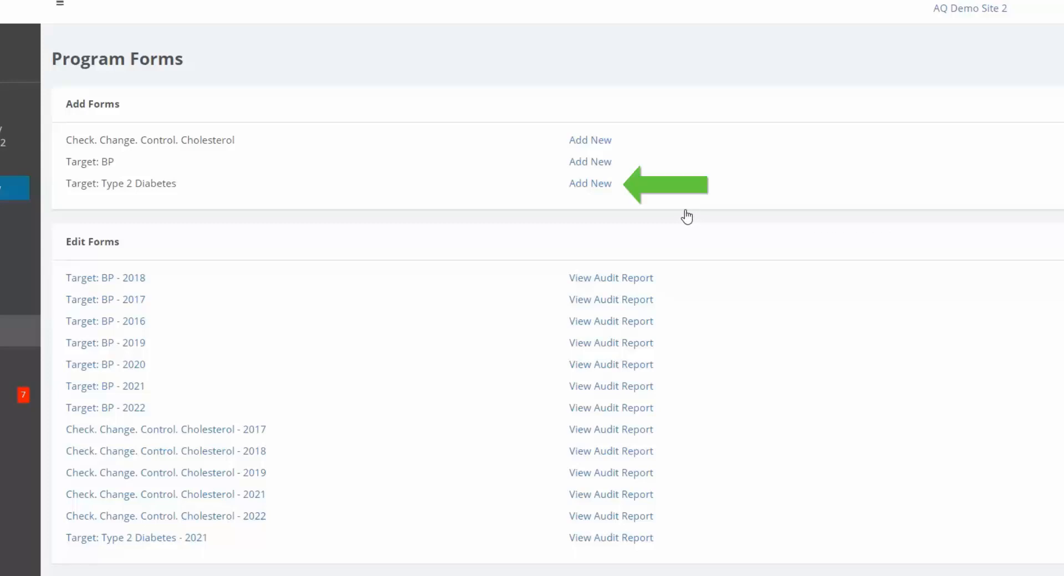
Add a new Target: Type 2 Diabetes form and submit it with reporting year 2022
left_click(611, 186)
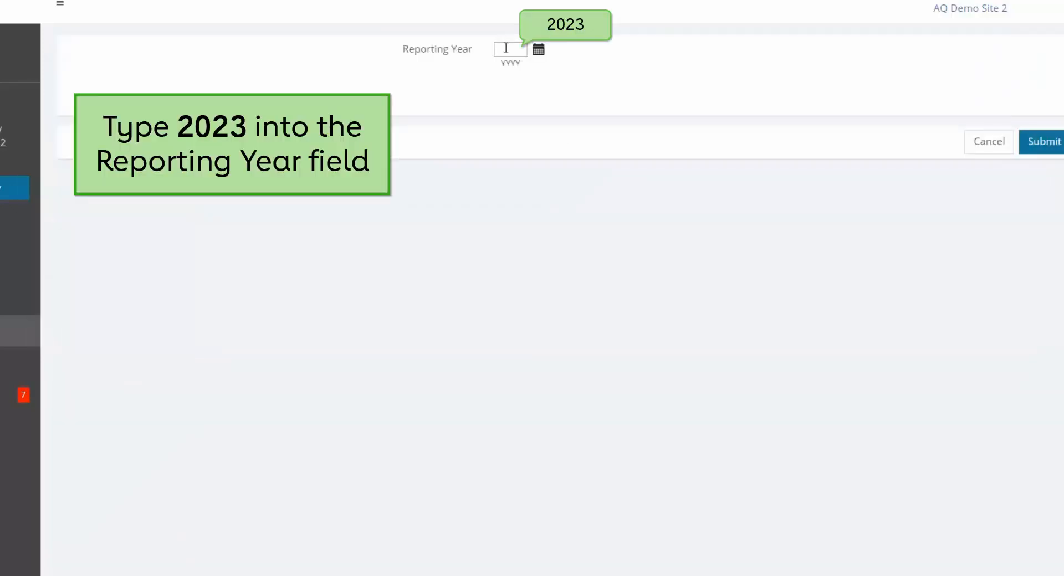
type("2022")
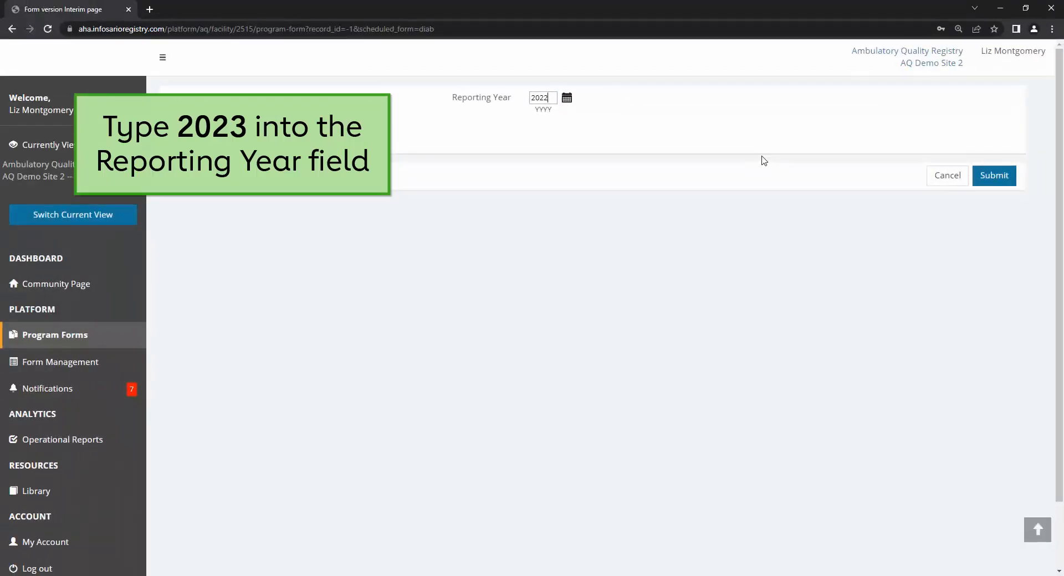
left_click(1012, 180)
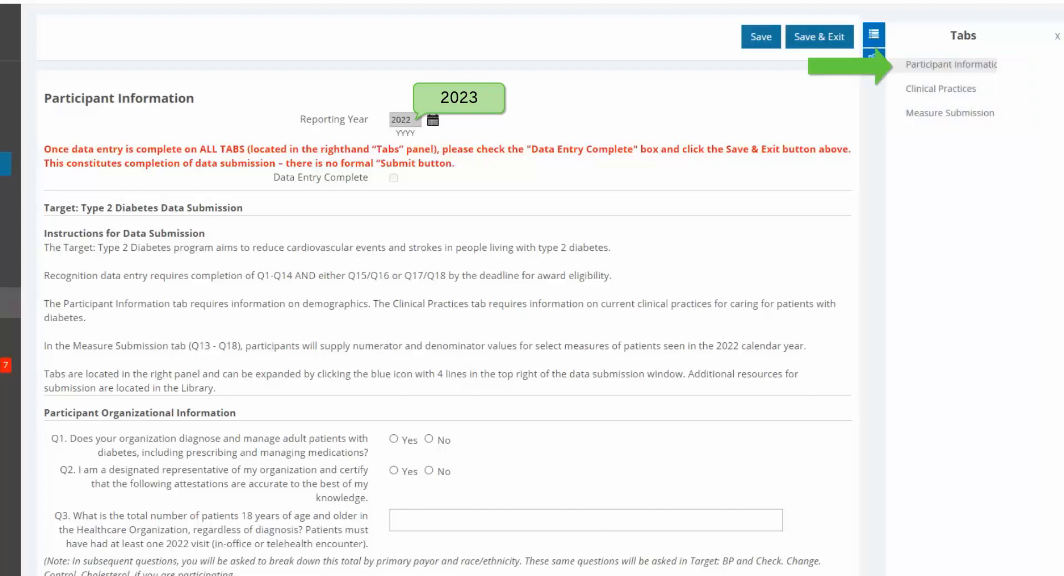
Review the Participant Information questions Q1 to Q6, including the race/ethnicity and payor group patient counts
scroll(443, 310, "down", 4)
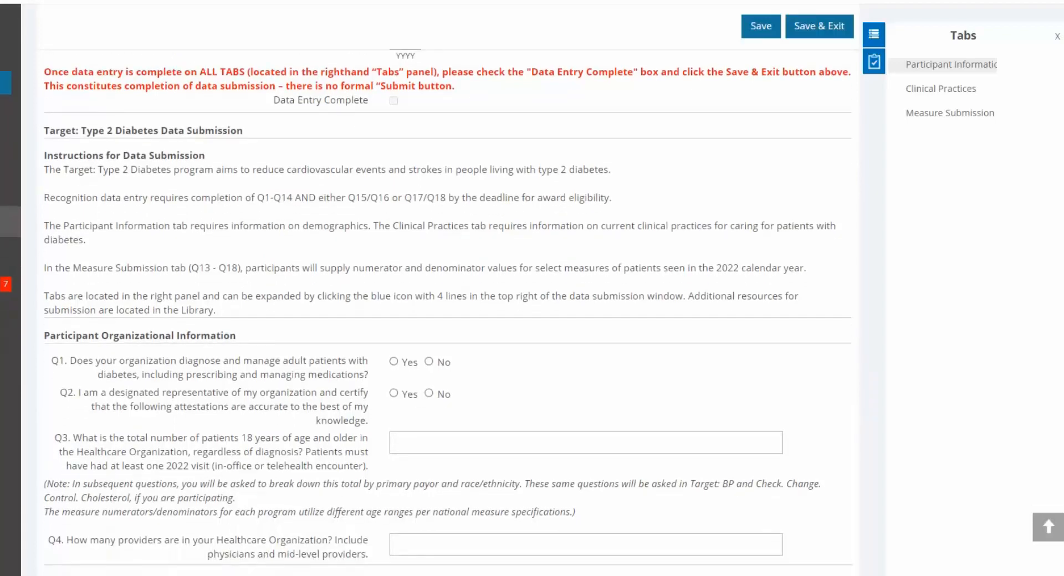
scroll(444, 310, "down", 3)
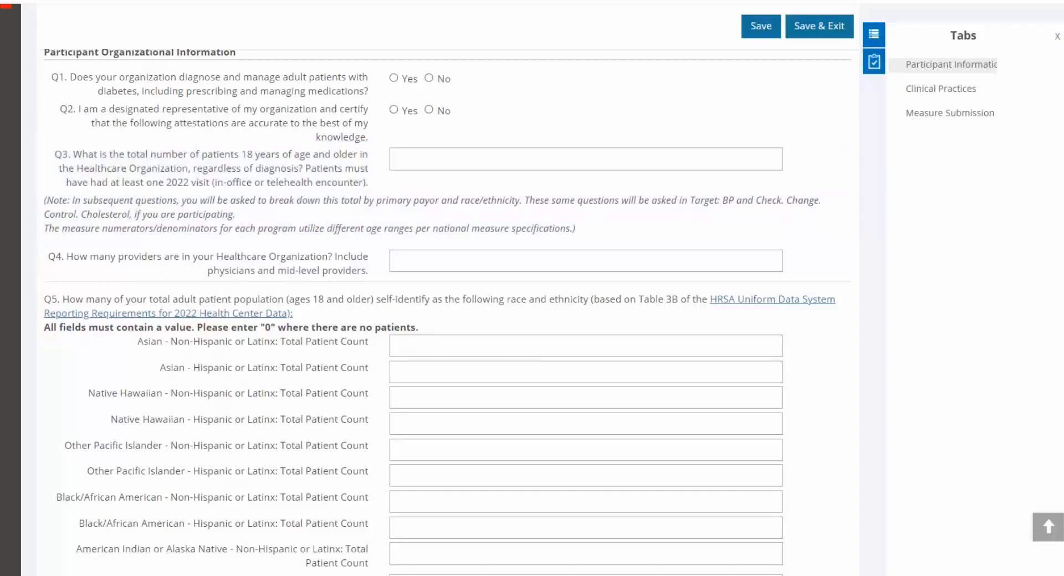
scroll(1061, 295, "down", 4)
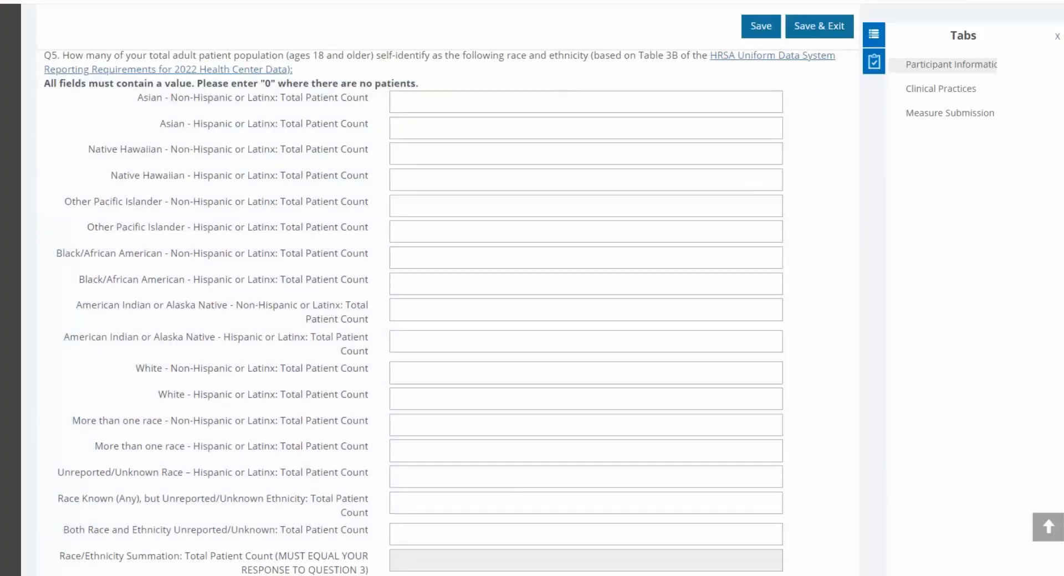
scroll(1051, 431, "down", 6)
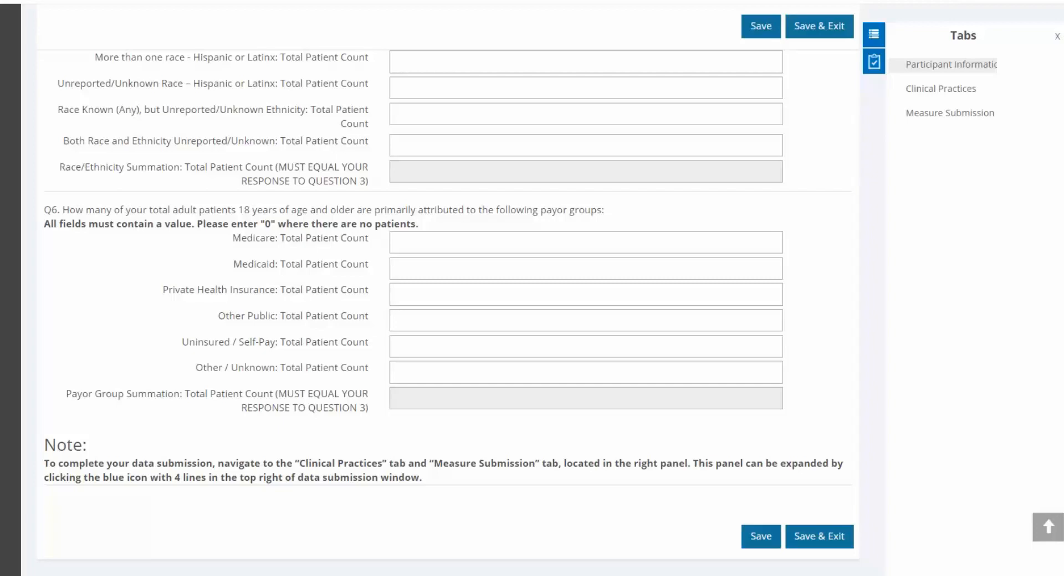
scroll(448, 311, "up", 14)
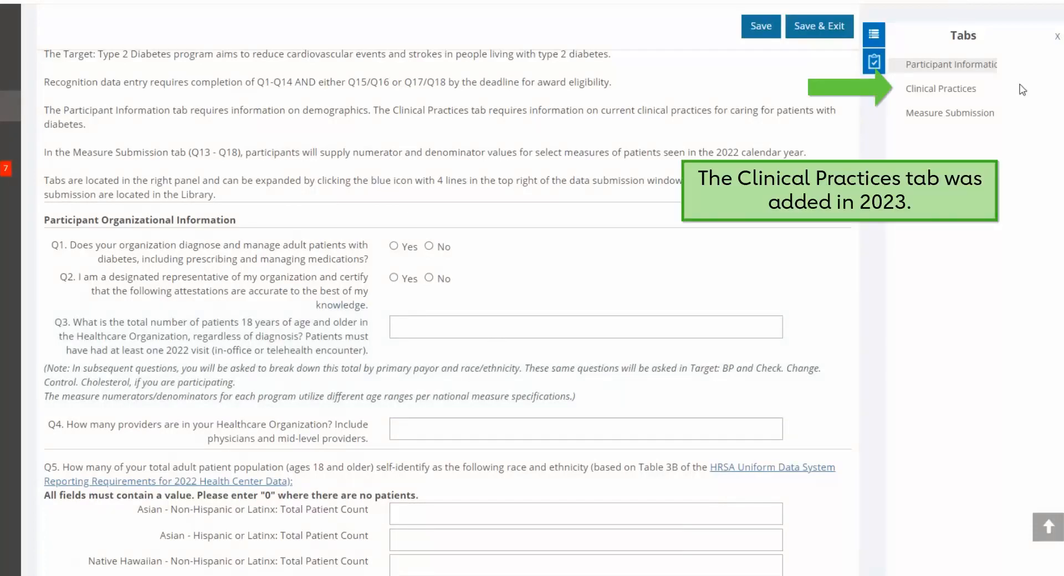
Open the Clinical Practices section and review its questions on treatment plans, prescribed therapies and barriers
left_click(983, 90)
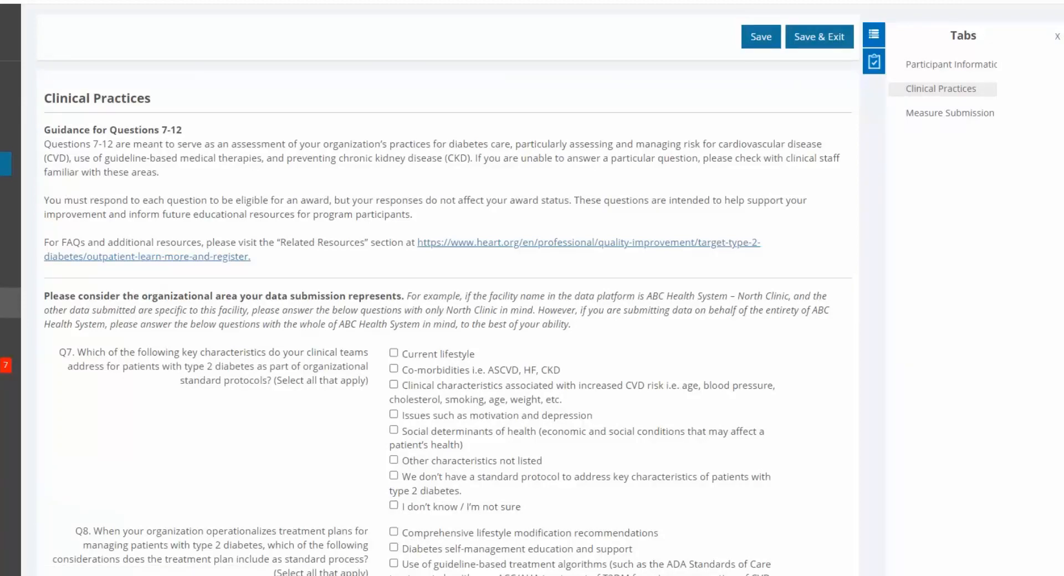
scroll(532, 291, "down", 5)
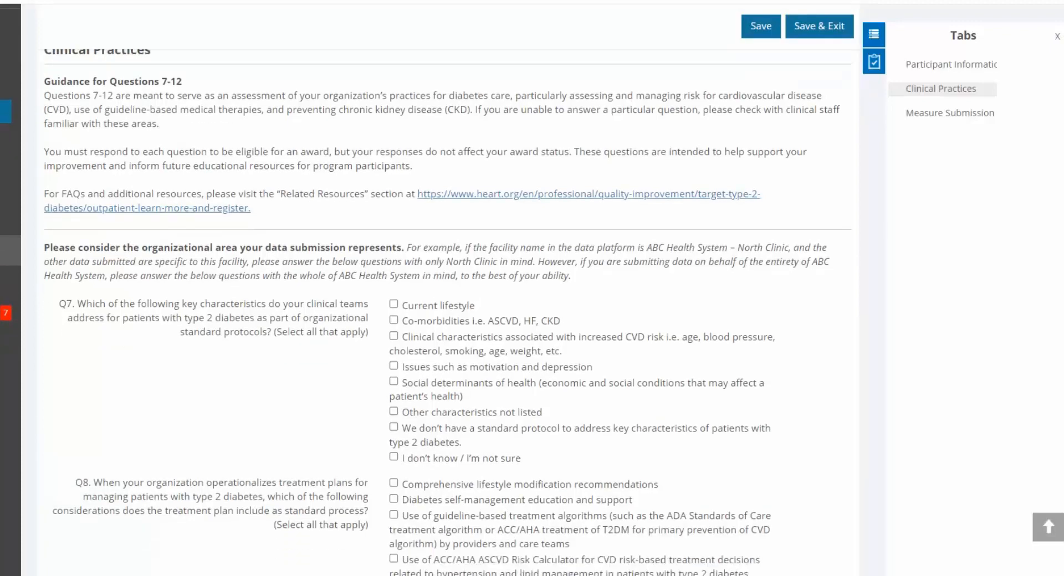
scroll(532, 291, "down", 4)
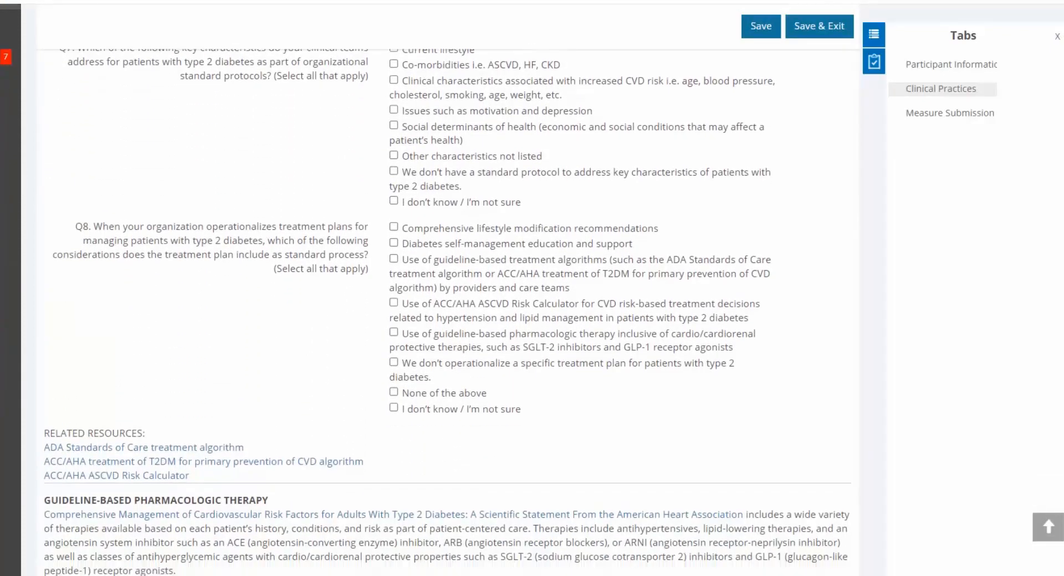
scroll(532, 291, "down", 4)
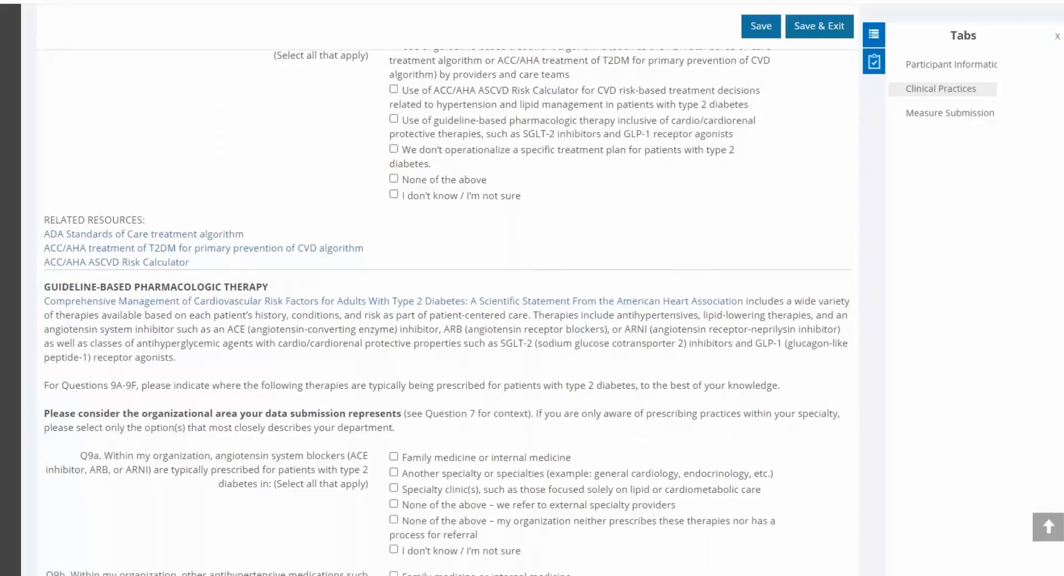
scroll(532, 291, "down", 4)
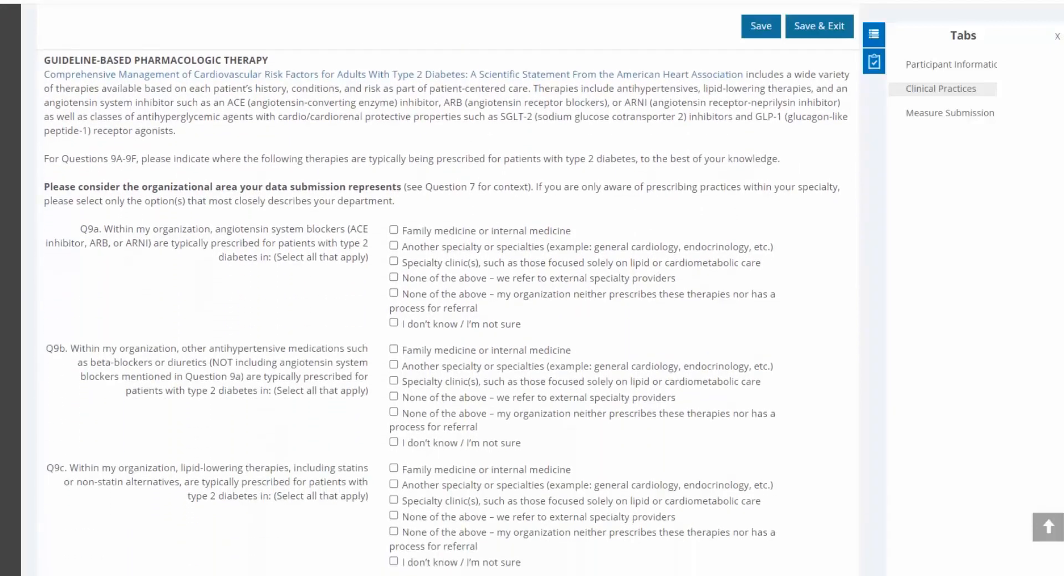
scroll(532, 291, "down", 5)
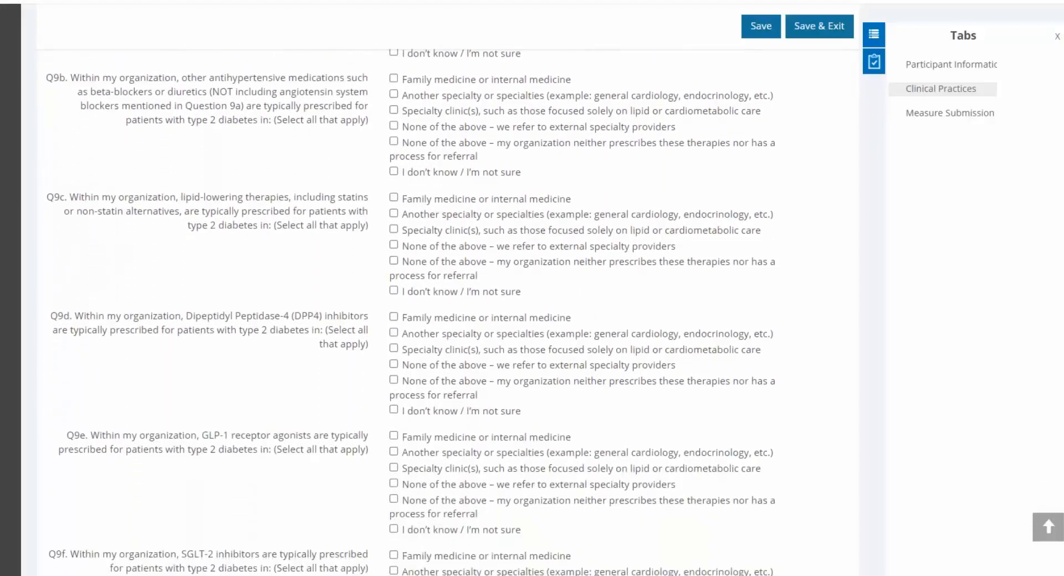
scroll(532, 291, "down", 3)
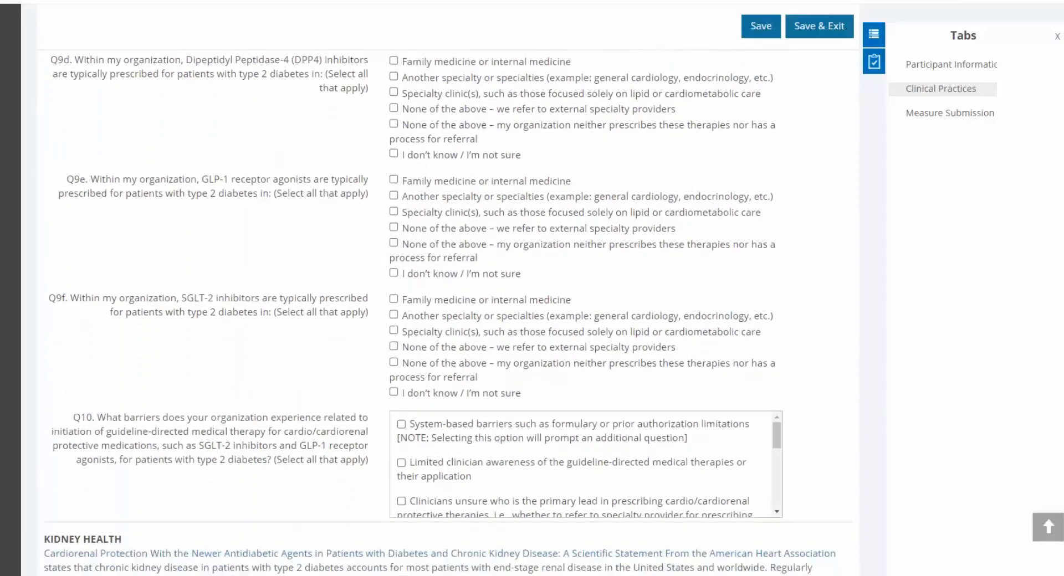
Select the system-based barriers option in Q10 to check for a follow-up question, and clear it again
scroll(532, 291, "down", 1)
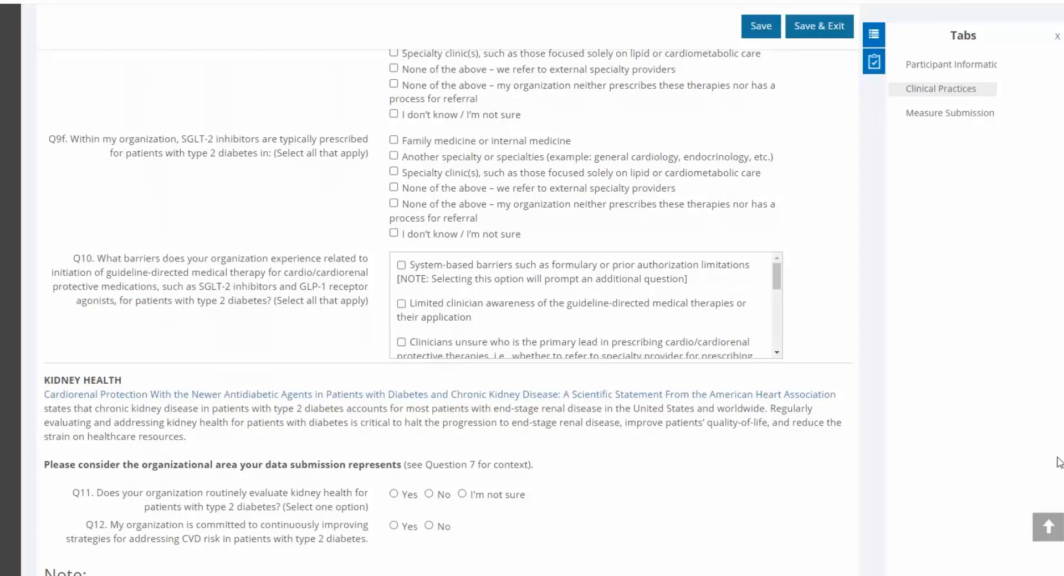
left_click(731, 282)
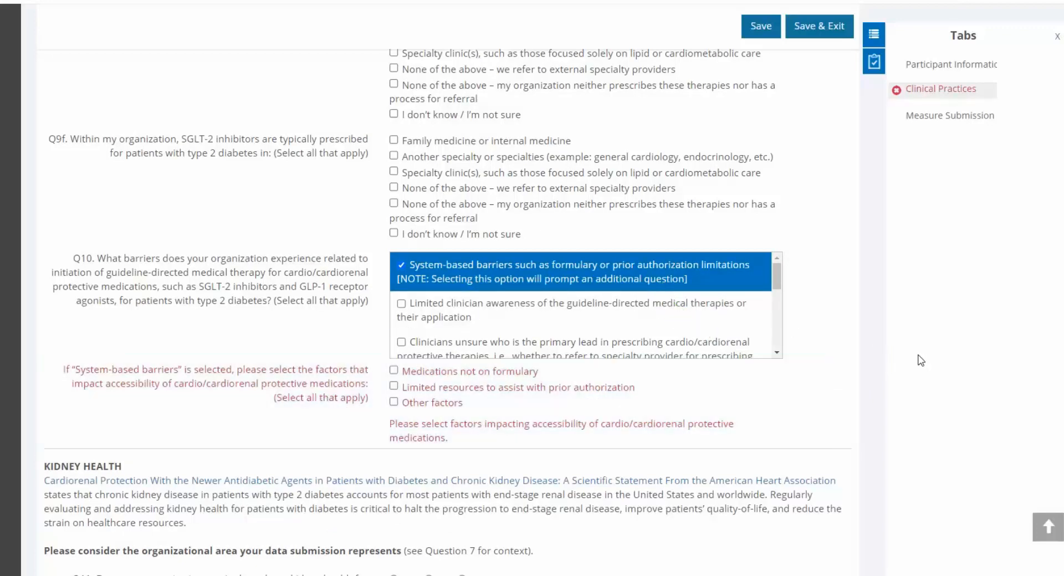
left_click(741, 279)
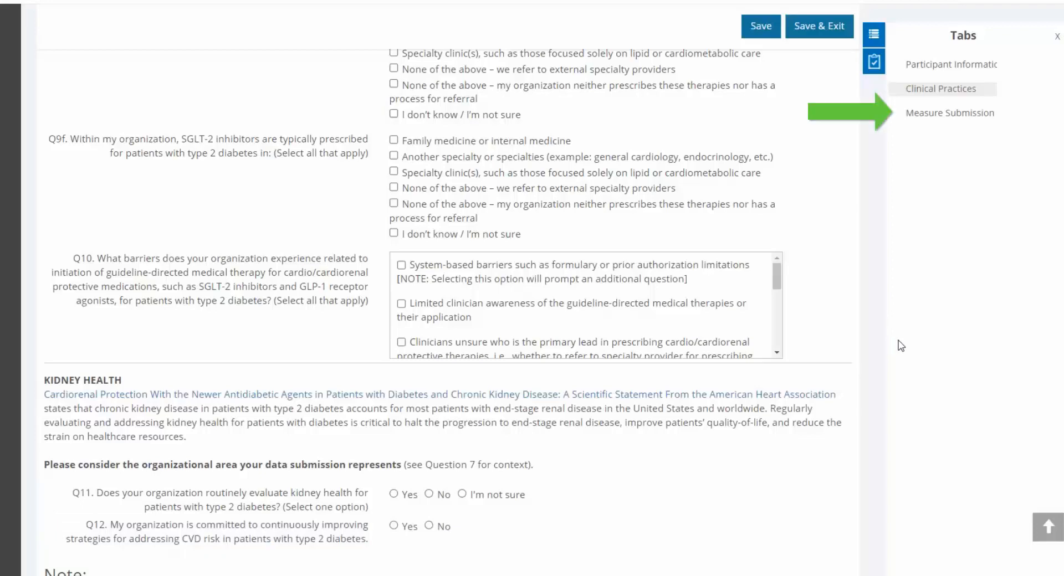
Review the denominator and numerator questions Q13 to Q18 in Measure Submission and return to Participant Information
left_click(991, 115)
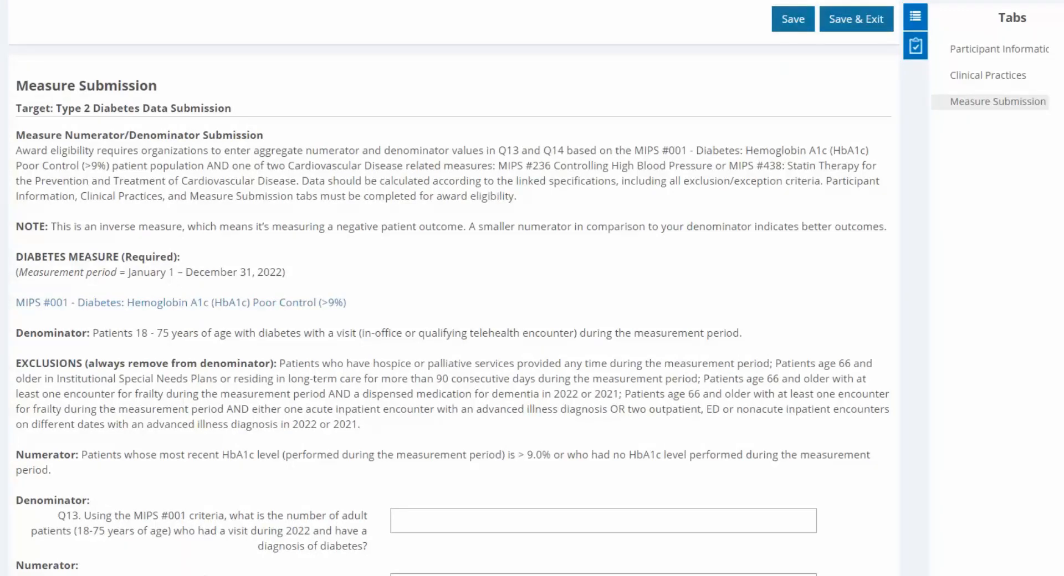
scroll(454, 305, "down", 4)
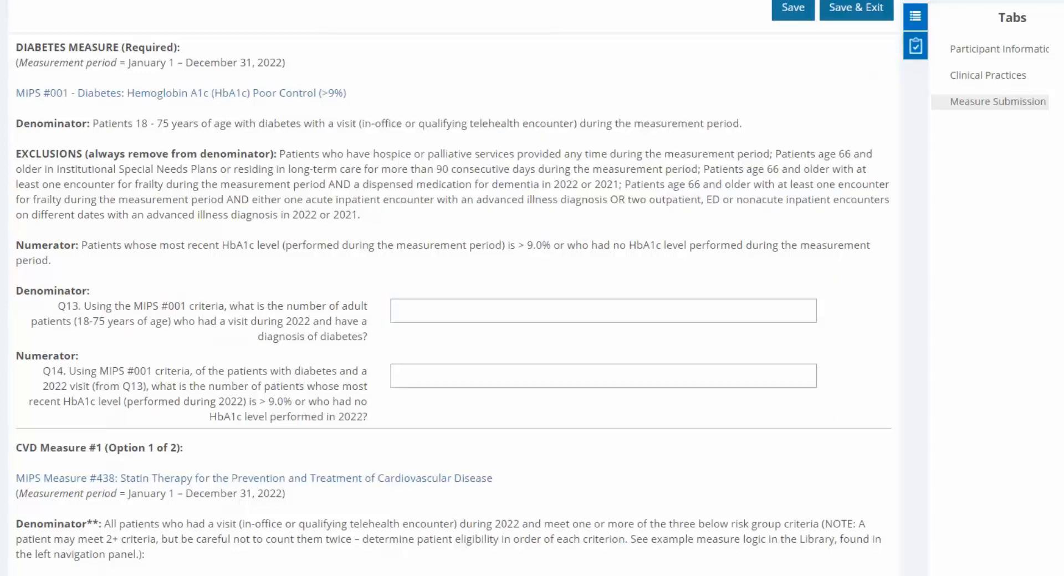
scroll(453, 310, "down", 7)
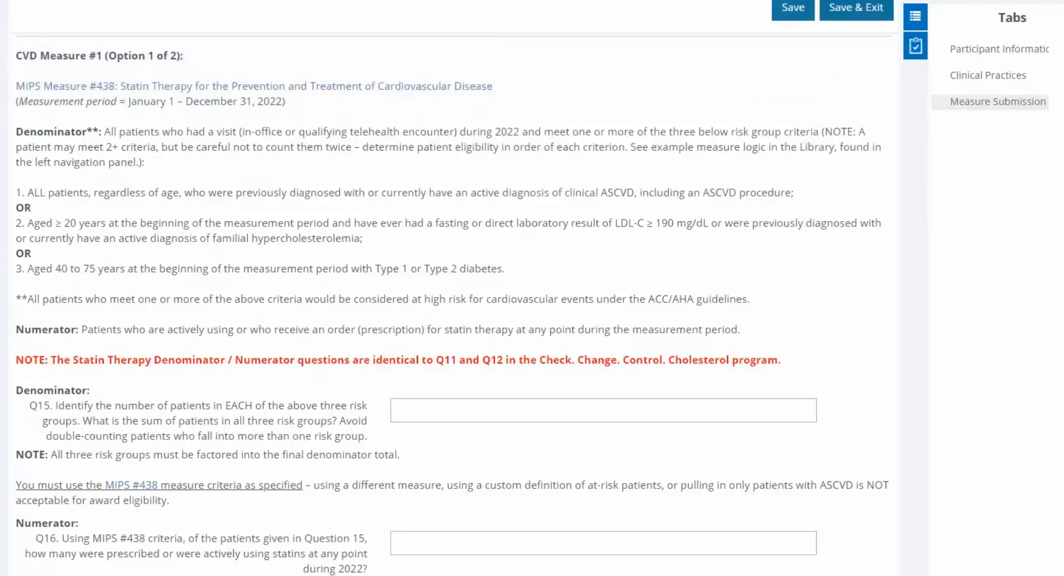
scroll(454, 306, "down", 10)
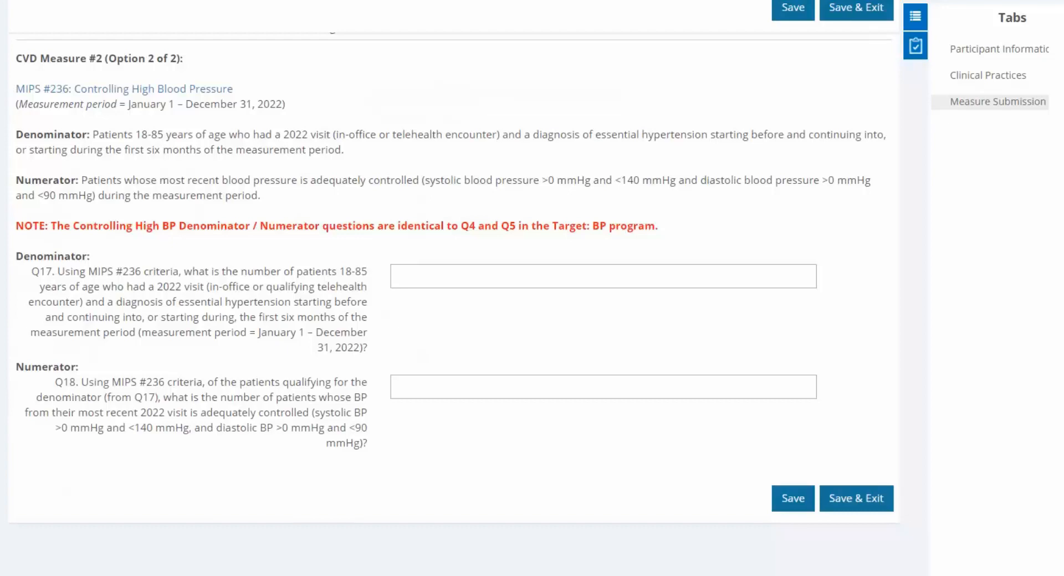
left_click(1032, 53)
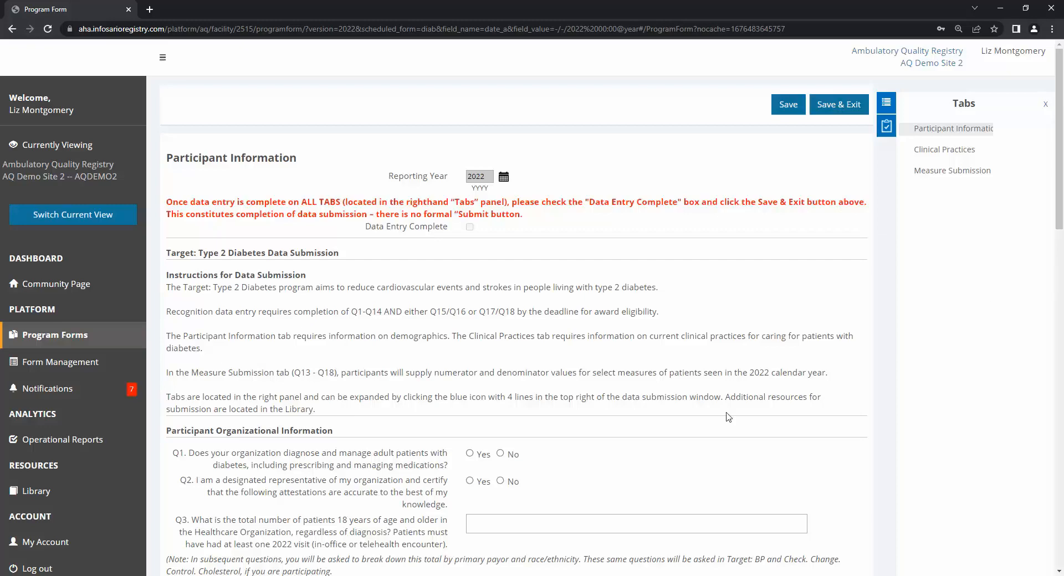
Open the Library in a separate browser tab, and download and open the Target: Type 2 Diabetes Data Collection Worksheet
right_click(131, 483)
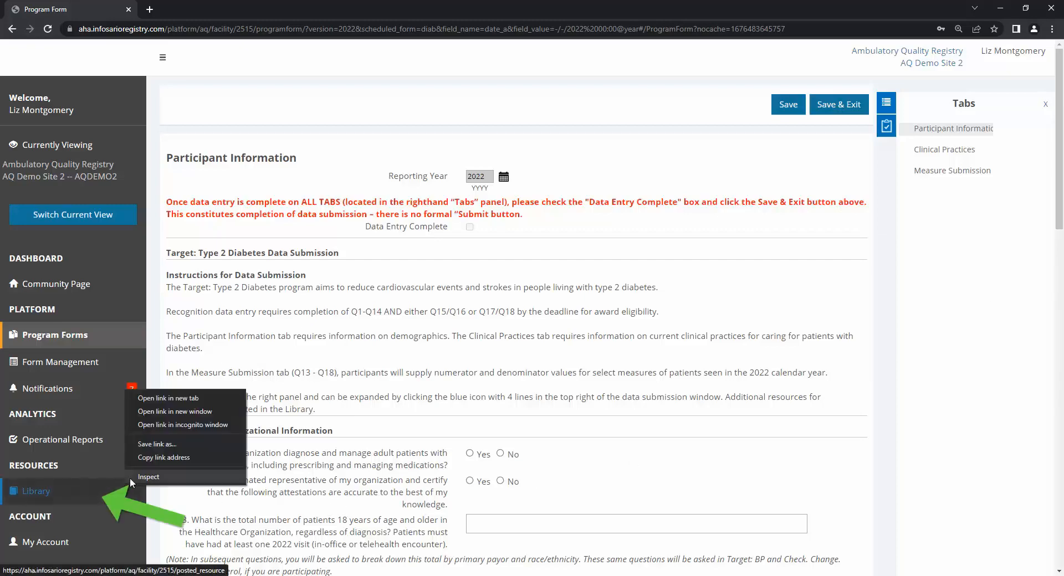
left_click(187, 398)
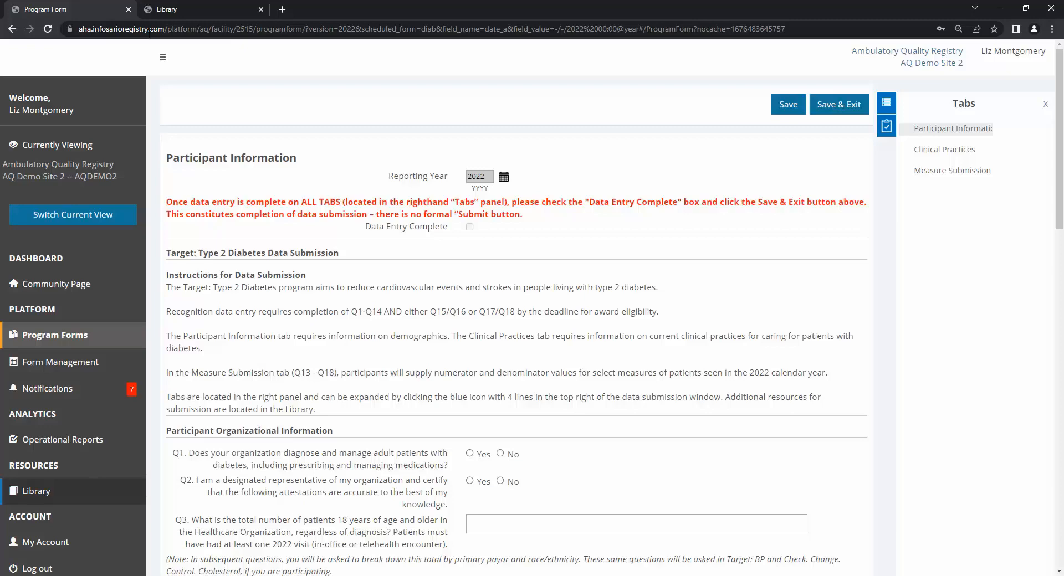
left_click(166, 9)
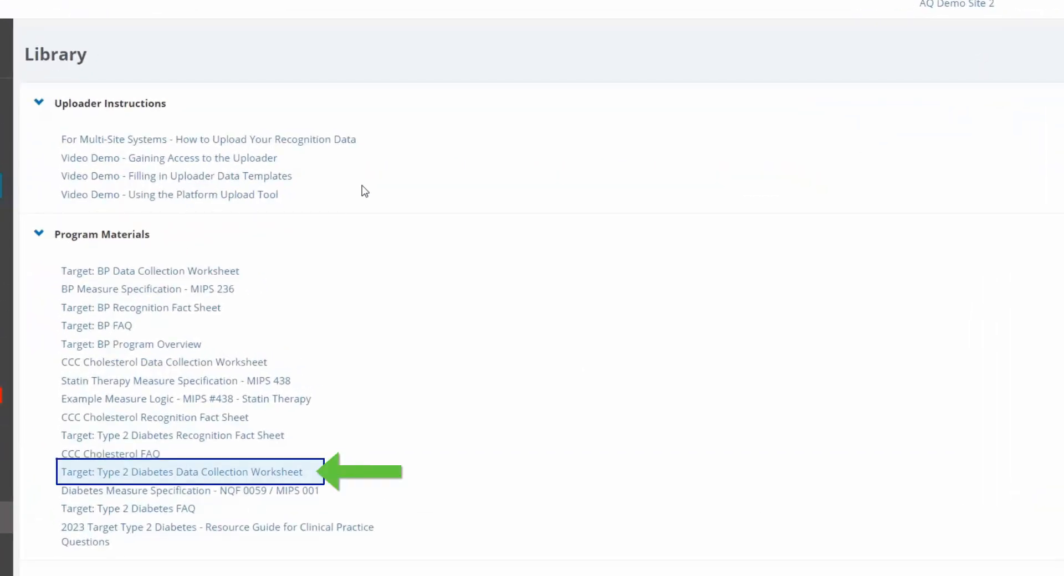
left_click(295, 473)
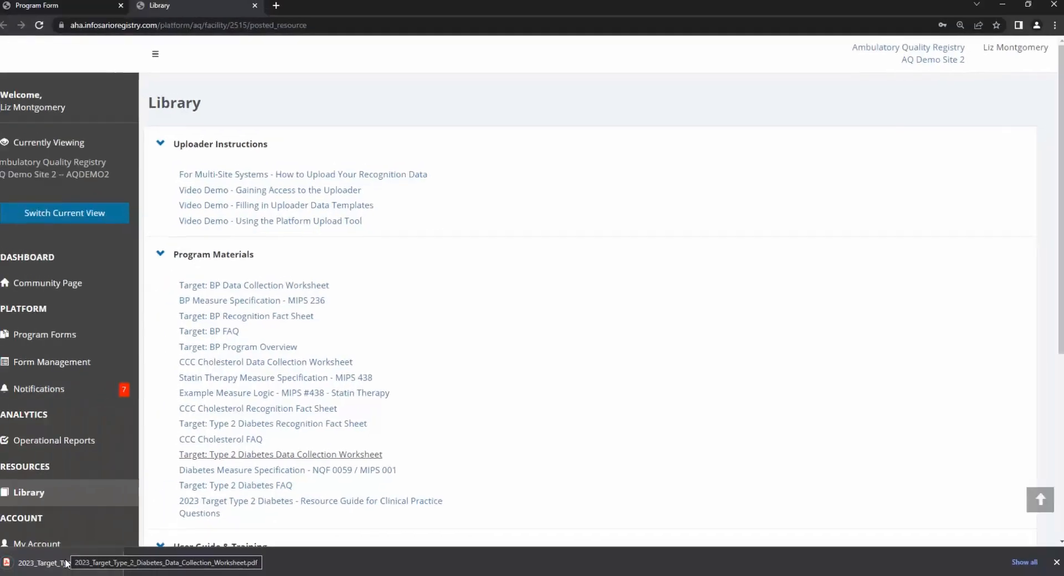
left_click(76, 560)
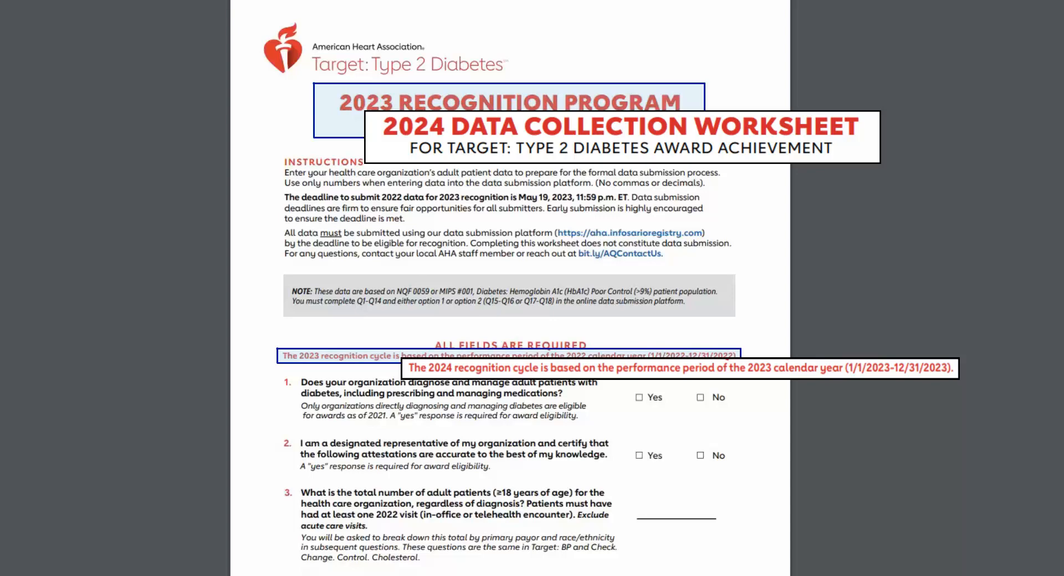
Read through the data collection worksheet from the required questions to the Payor Group Guidance
scroll(510, 288, "down", 6)
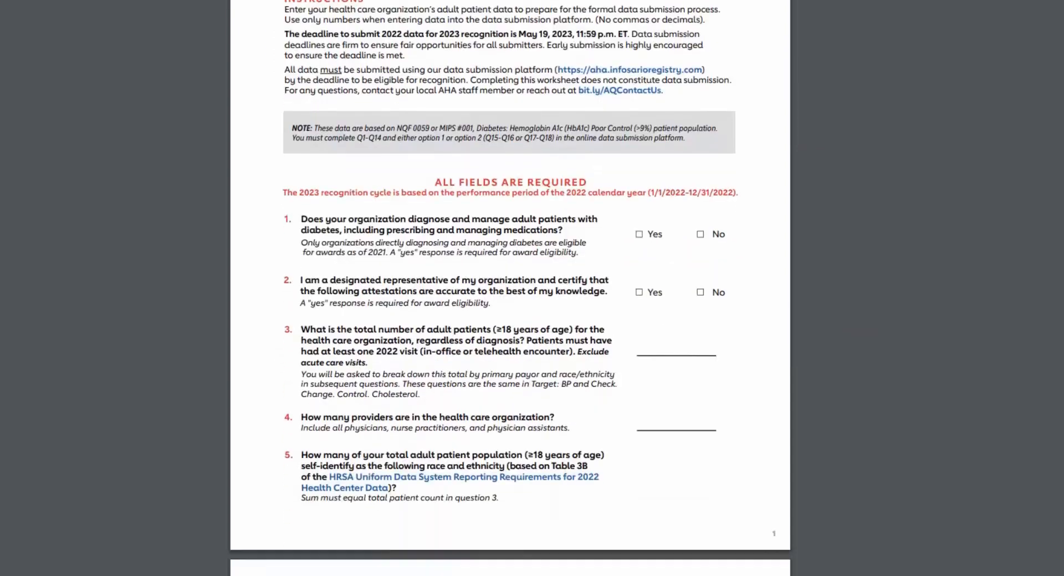
scroll(509, 288, "down", 8)
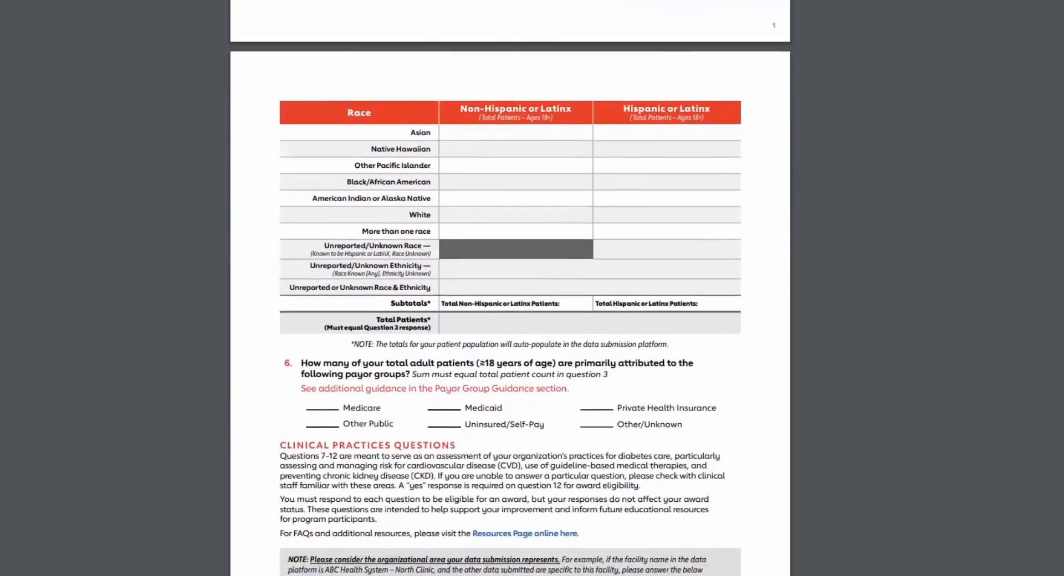
scroll(510, 288, "down", 1)
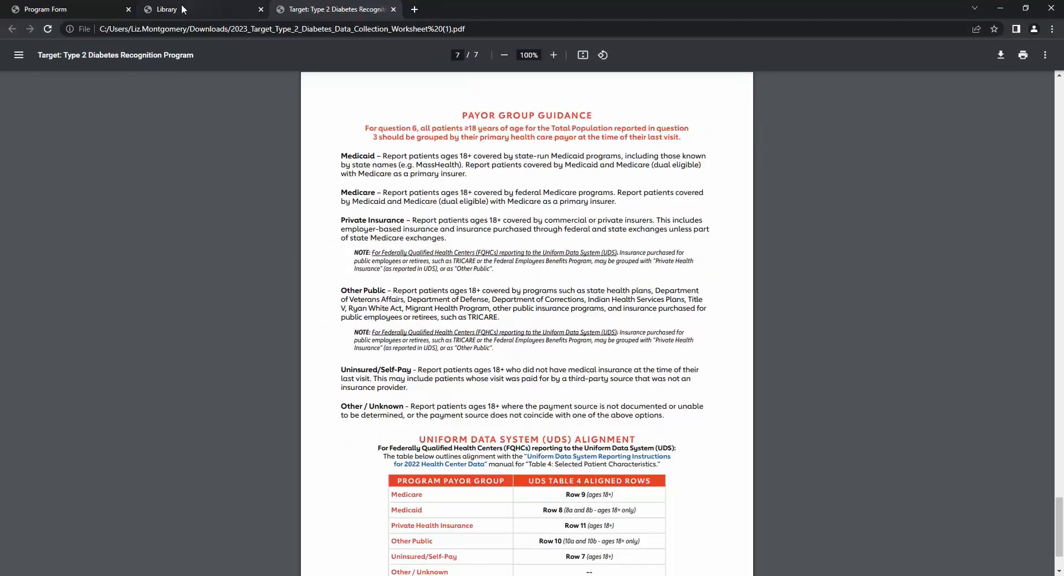
Go back to the open program form and look through its Measure Submission section
left_click(74, 9)
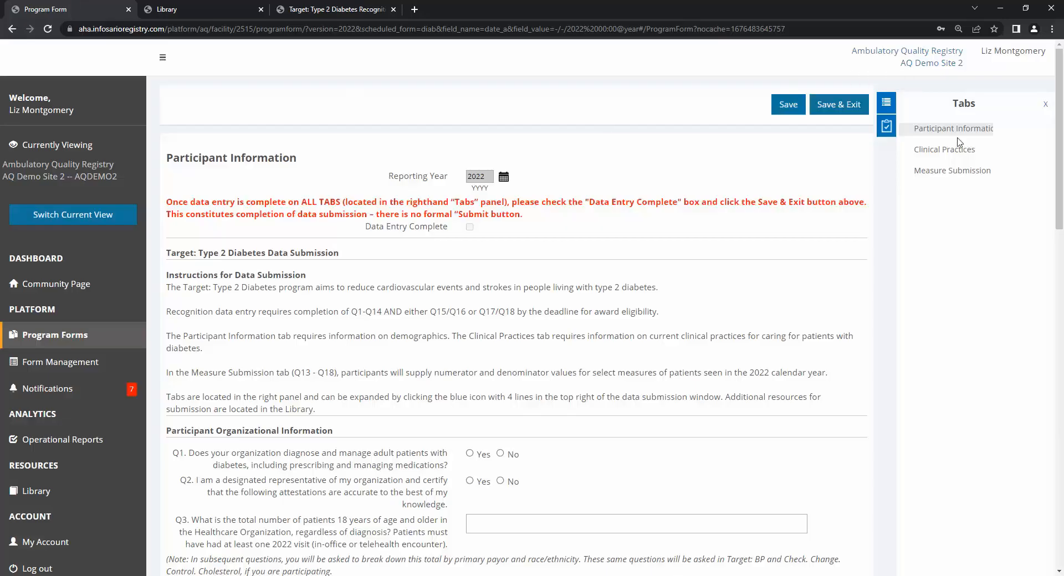
left_click(965, 176)
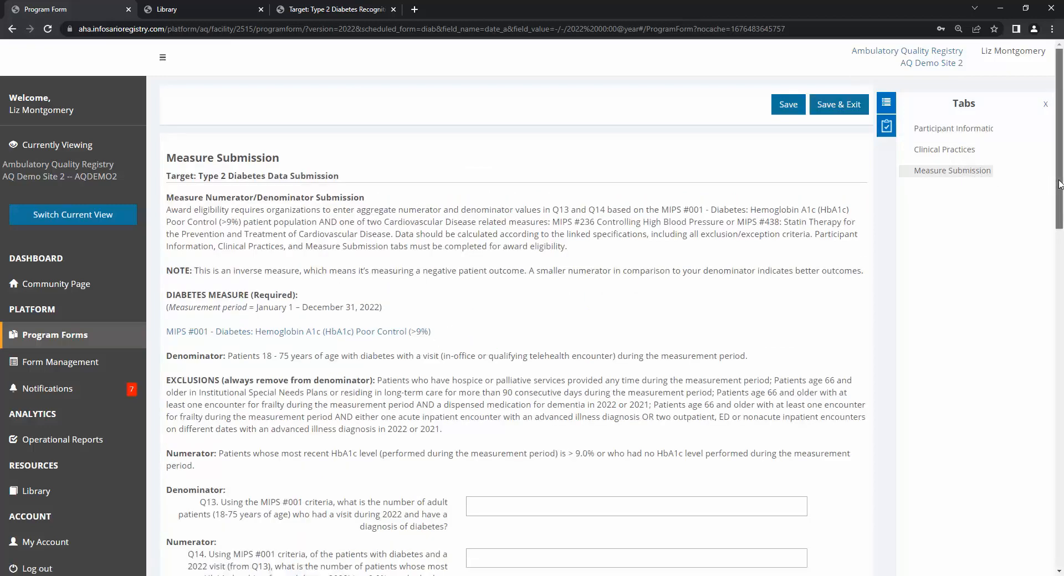
left_click_drag(1058, 185, 1027, 443)
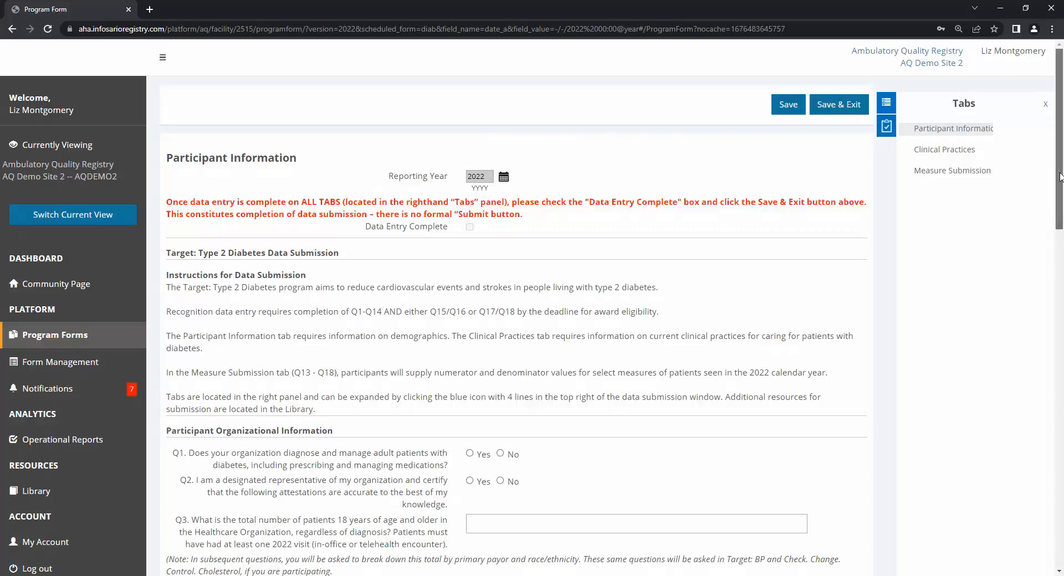
Answer Yes to Q1 on managing adult diabetes patients and to the Q2 representative attestation
scroll(610, 333, "down", 5)
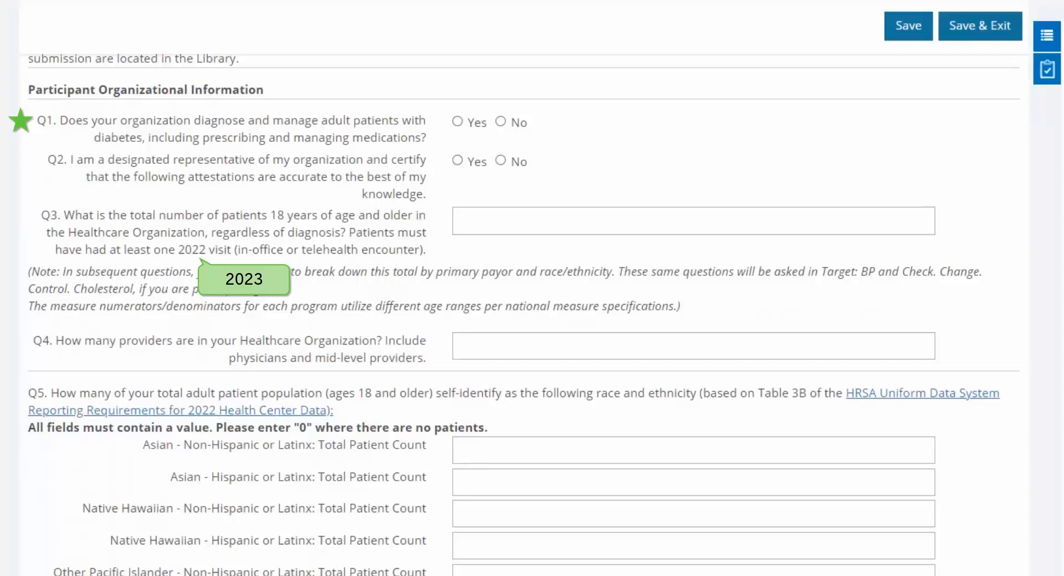
left_click(478, 123)
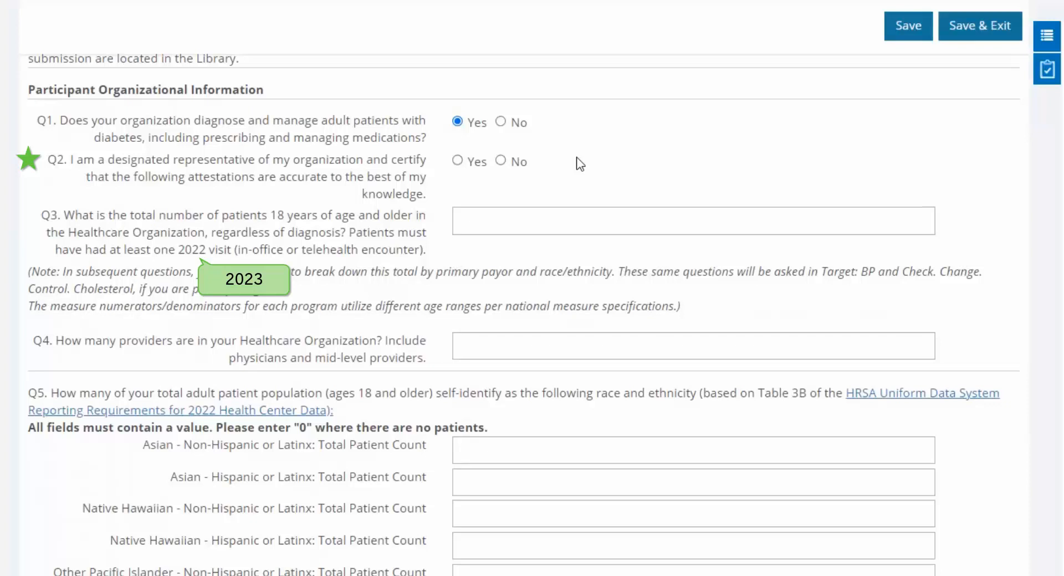
left_click(471, 165)
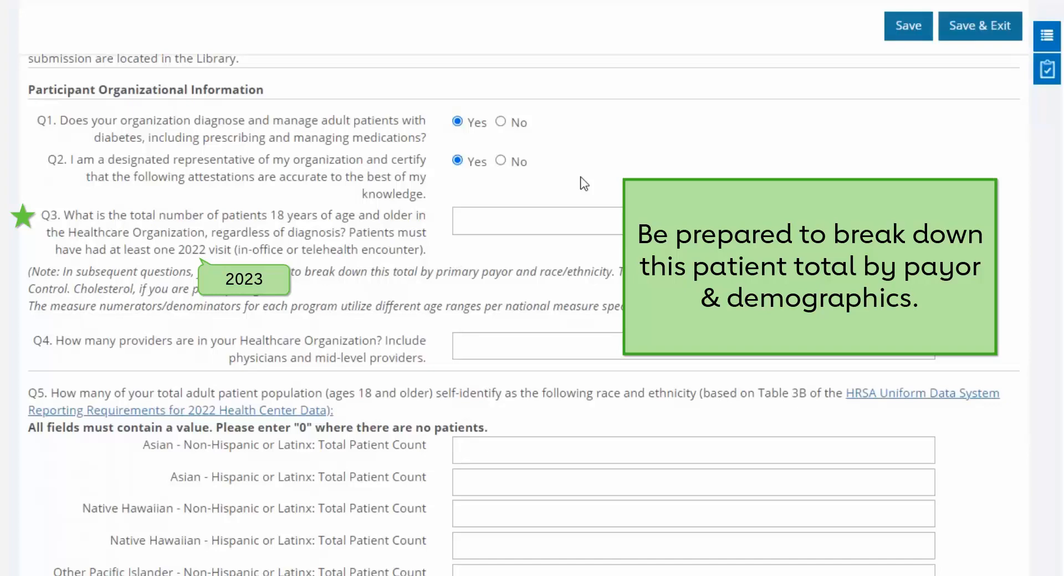
Enter 37155 as the total adult patients in Q3 and 94 as the number of providers in Q4
left_click(580, 216)
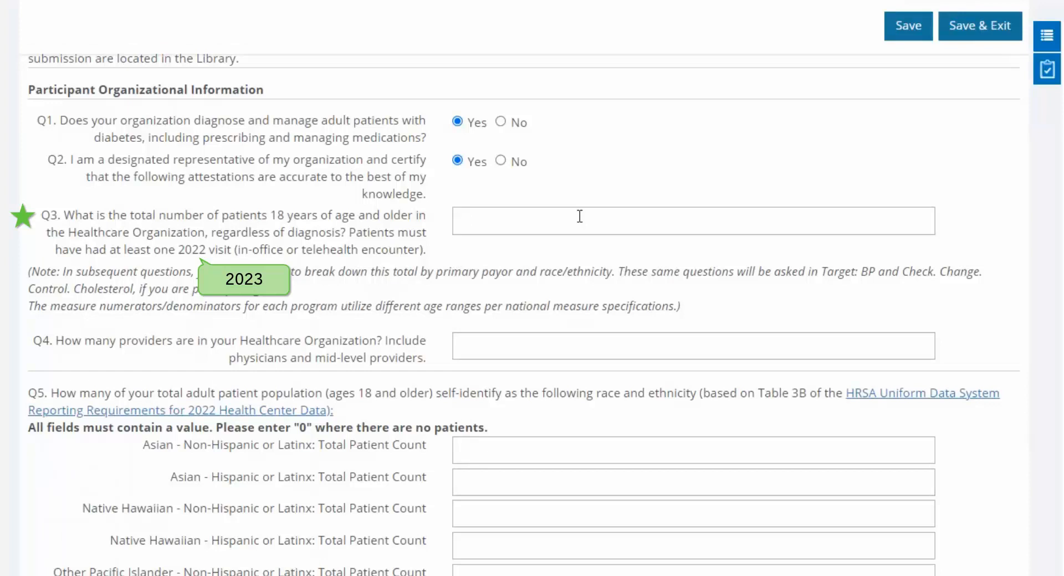
type("37155")
left_click(583, 339)
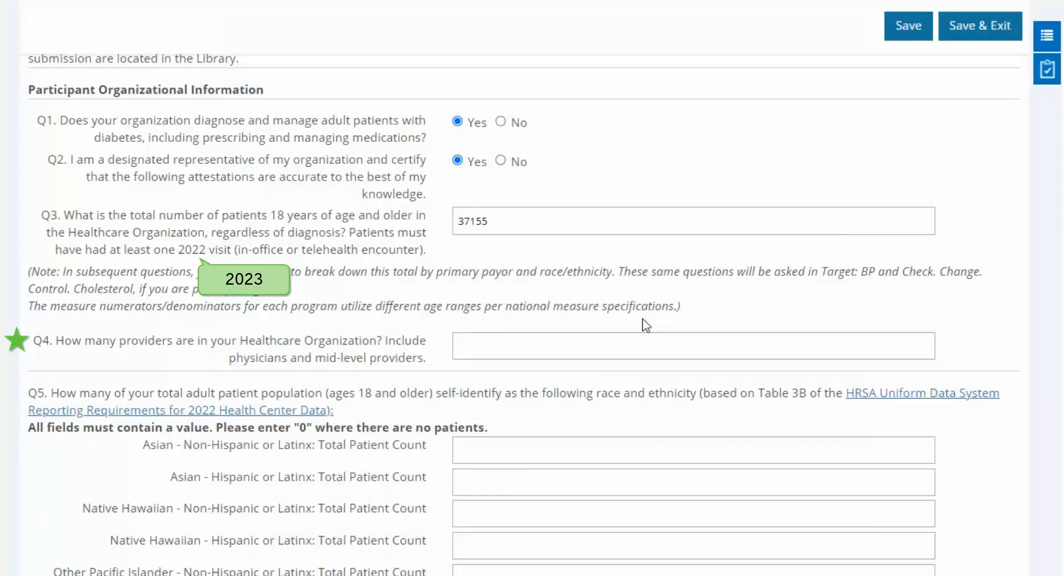
type("94")
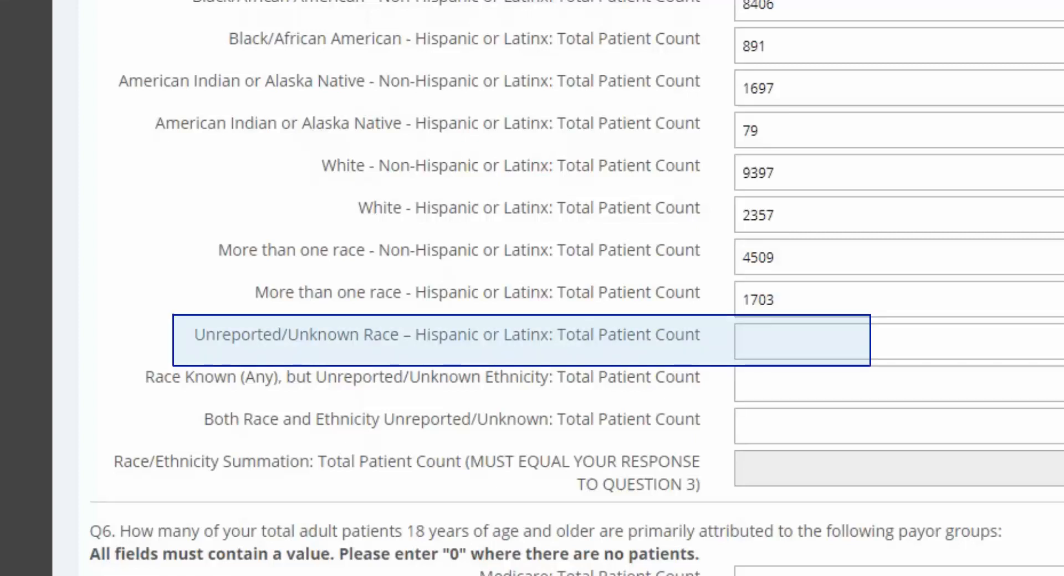
Complete Q5 with 32 for unreported race Hispanic or Latinx, 25 for known race with unknown ethnicity, and 29 for both unreported
left_click(1031, 353)
type("3")
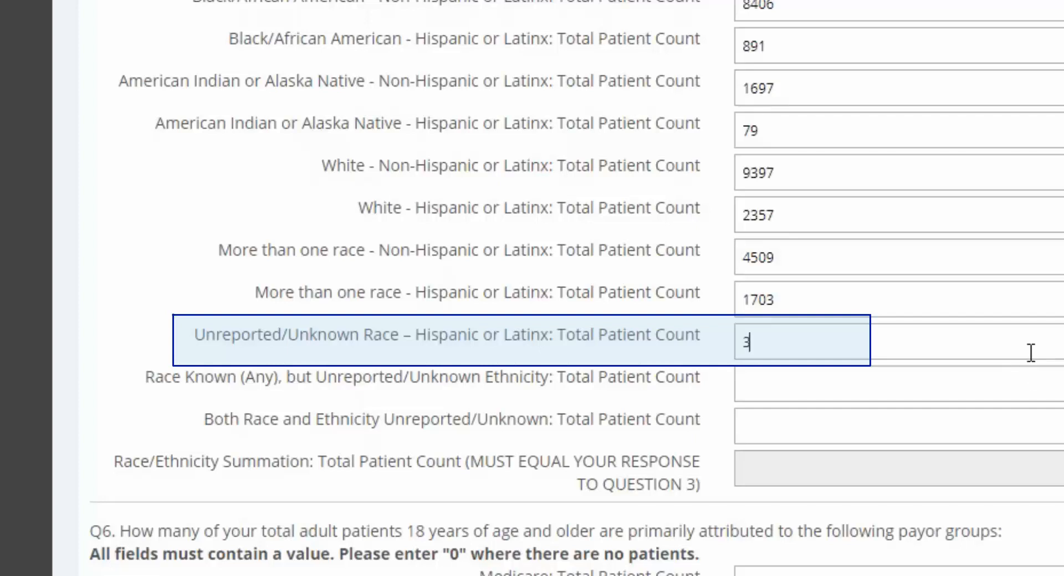
type("2")
left_click(1036, 385)
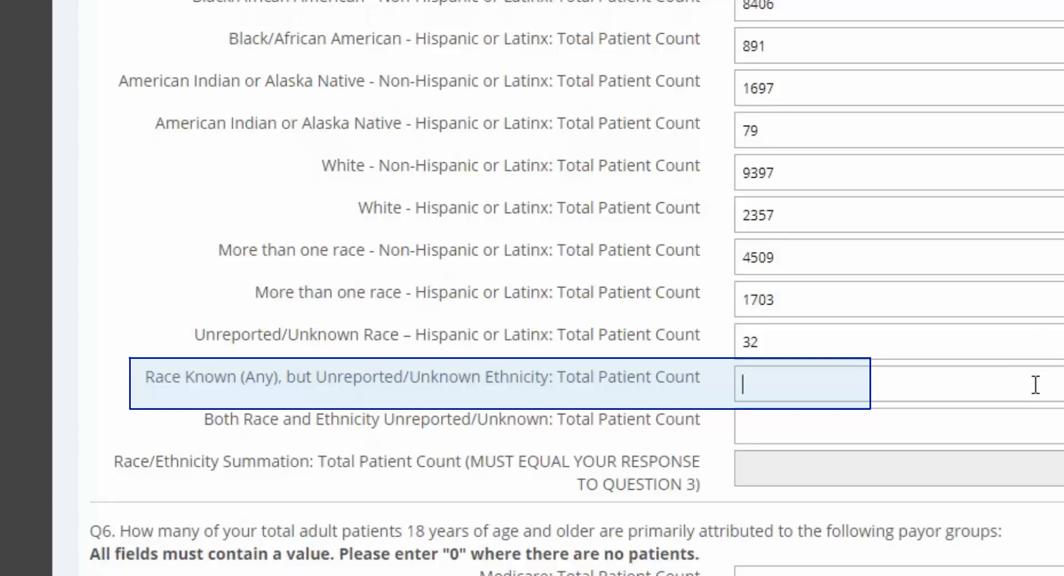
type("25")
key("Tab")
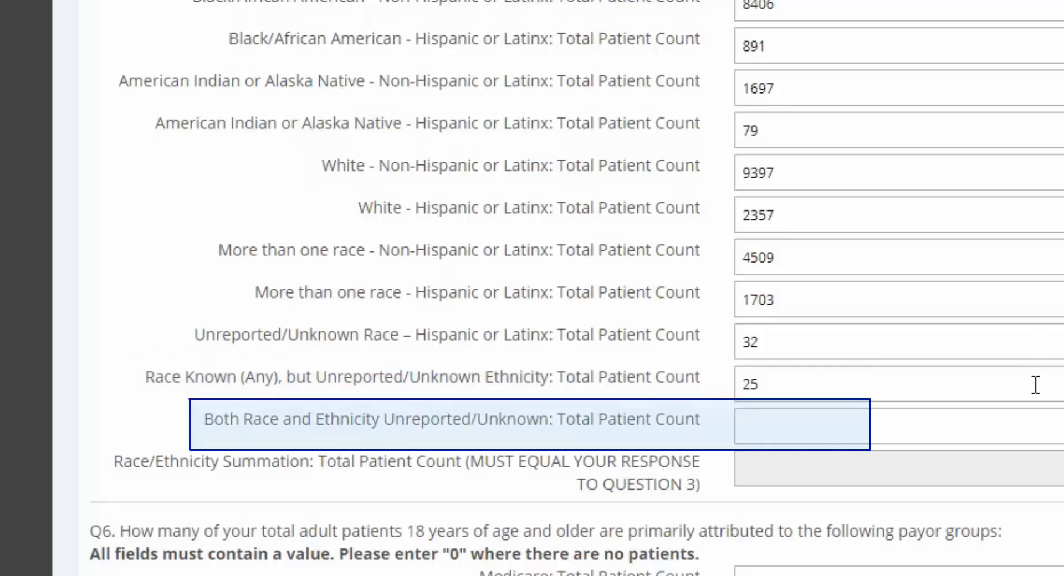
left_click(1052, 412)
type("29")
key("Tab")
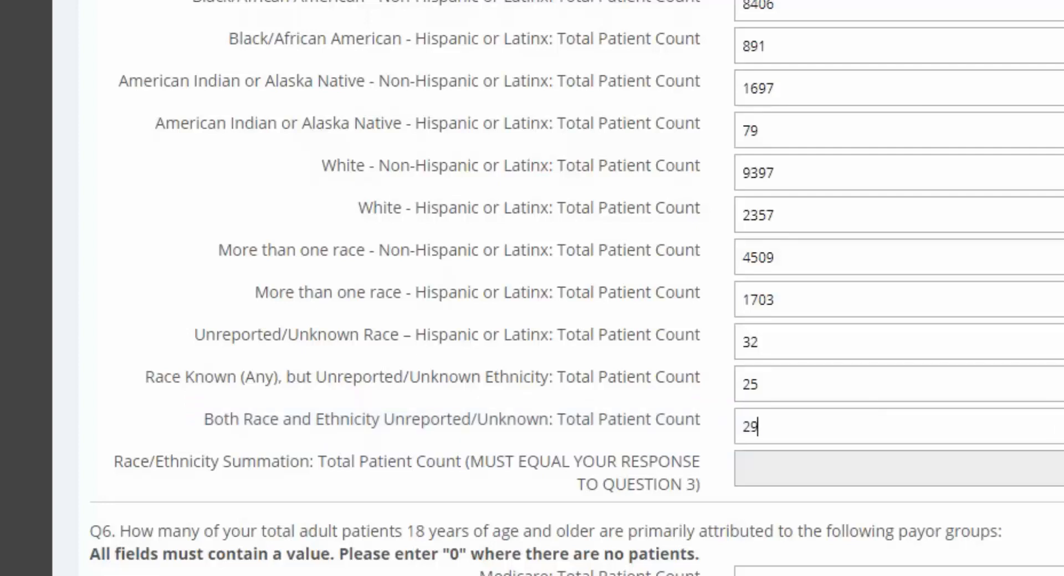
key("Tab")
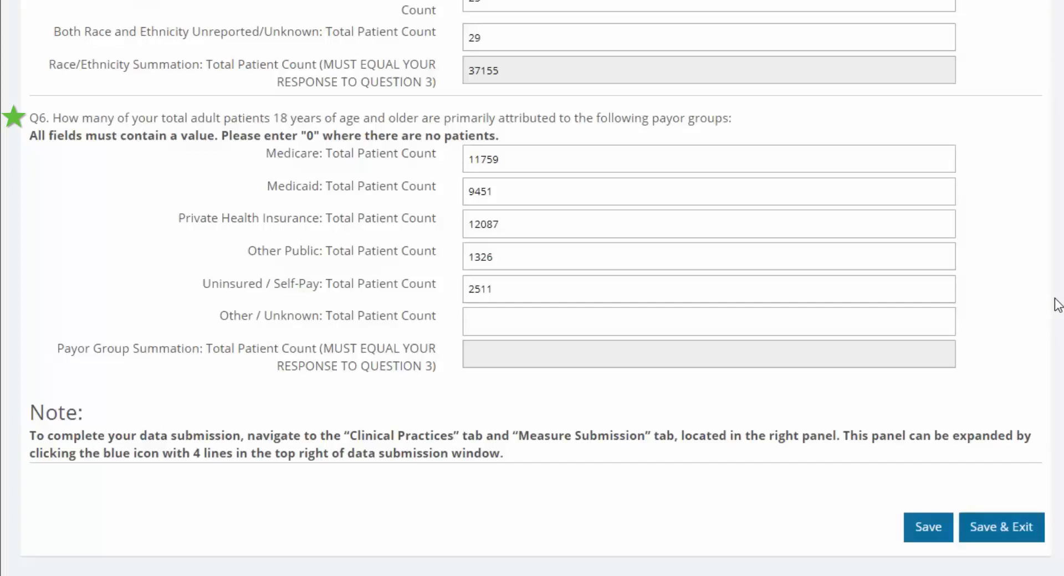
Enter 21 as the Other / Unknown patient count in the Q6 payor groups
left_click(893, 313)
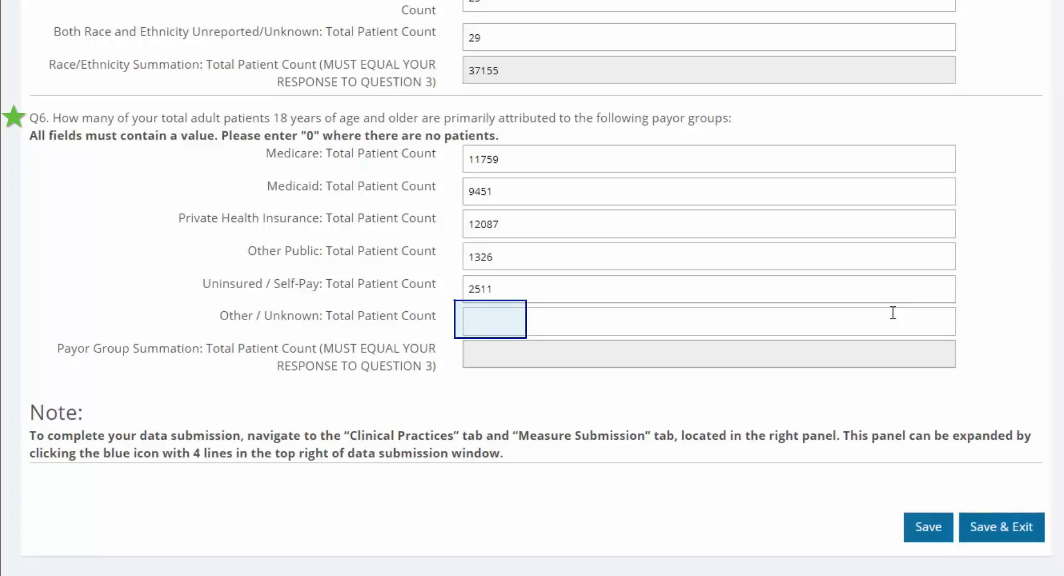
type("21")
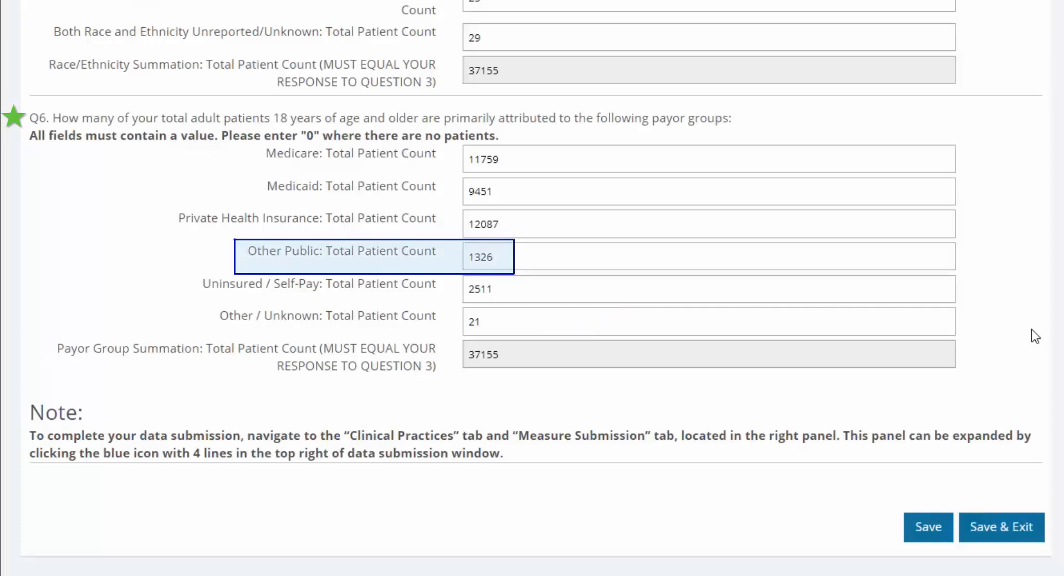
Set the Q6 Other Public patient count to 0 and try to save the form
left_click(363, 251)
key("BackSpace")
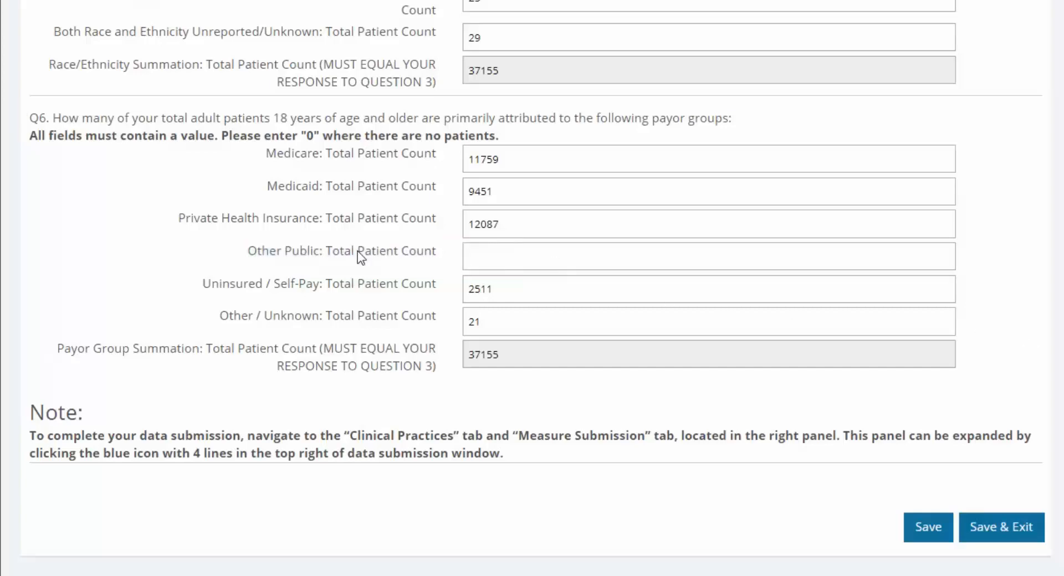
type("0")
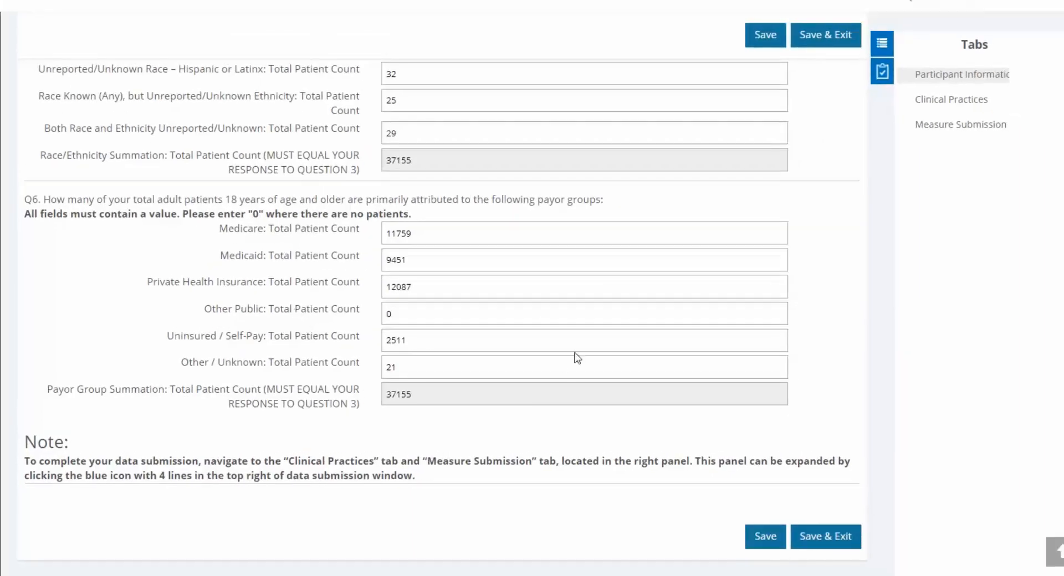
scroll(442, 317, "up", 12)
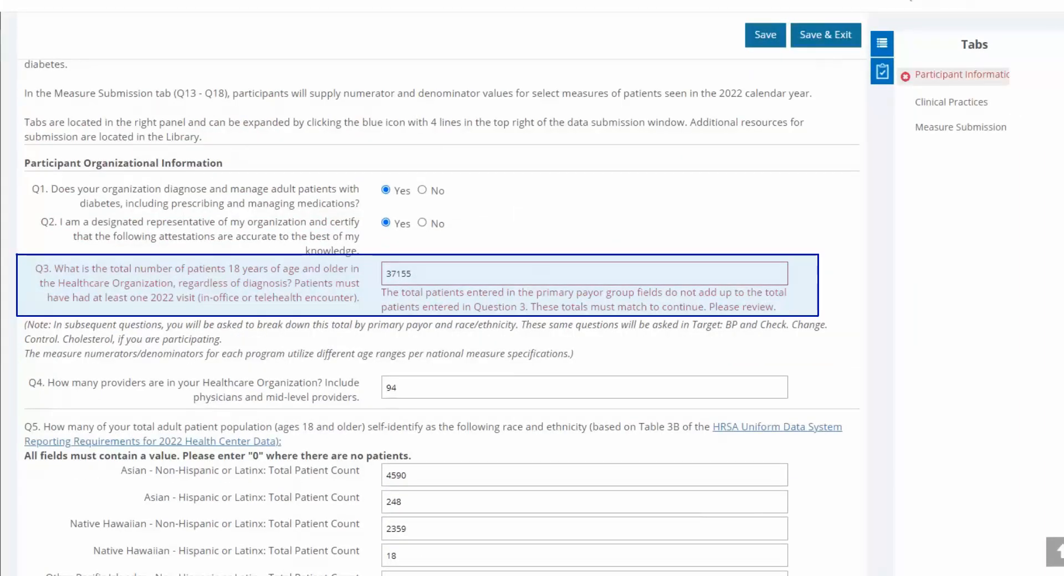
left_click(779, 40)
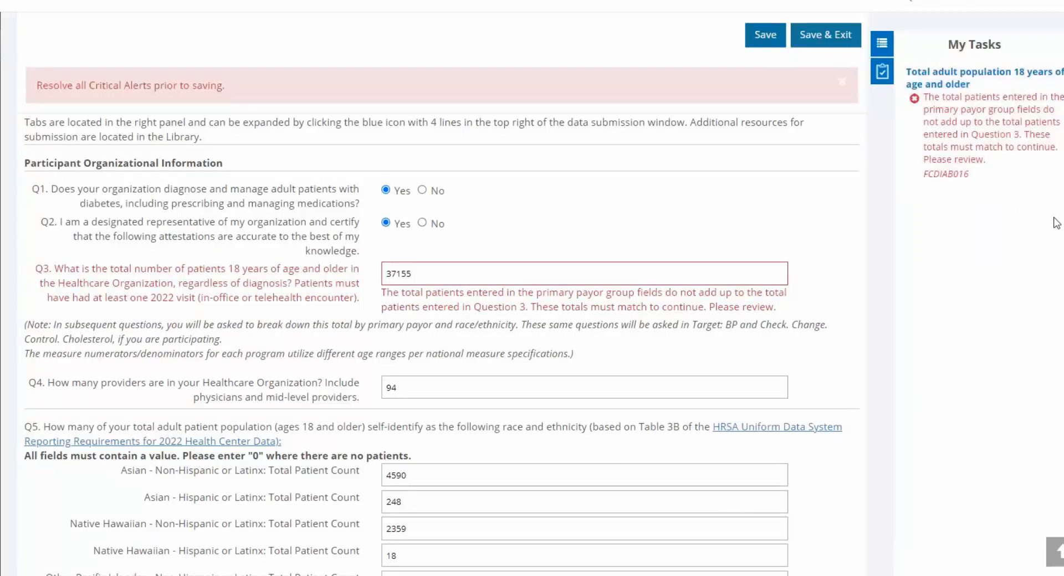
Clear the Other Public patient count in Q6, save the form and dismiss the save notice
scroll(1055, 221, "down", 7)
scroll(1045, 458, "down", 5)
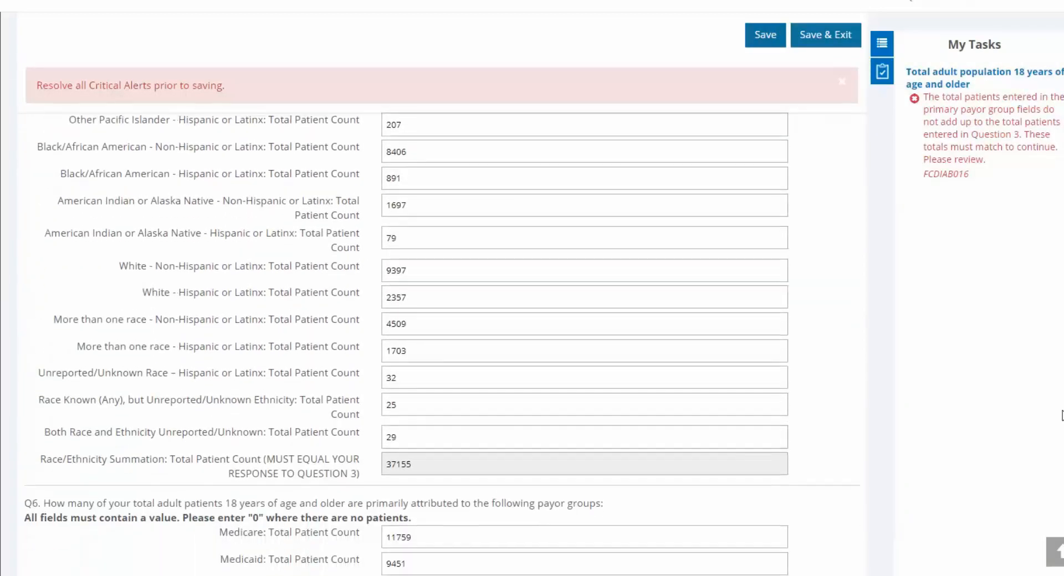
double_click(398, 409)
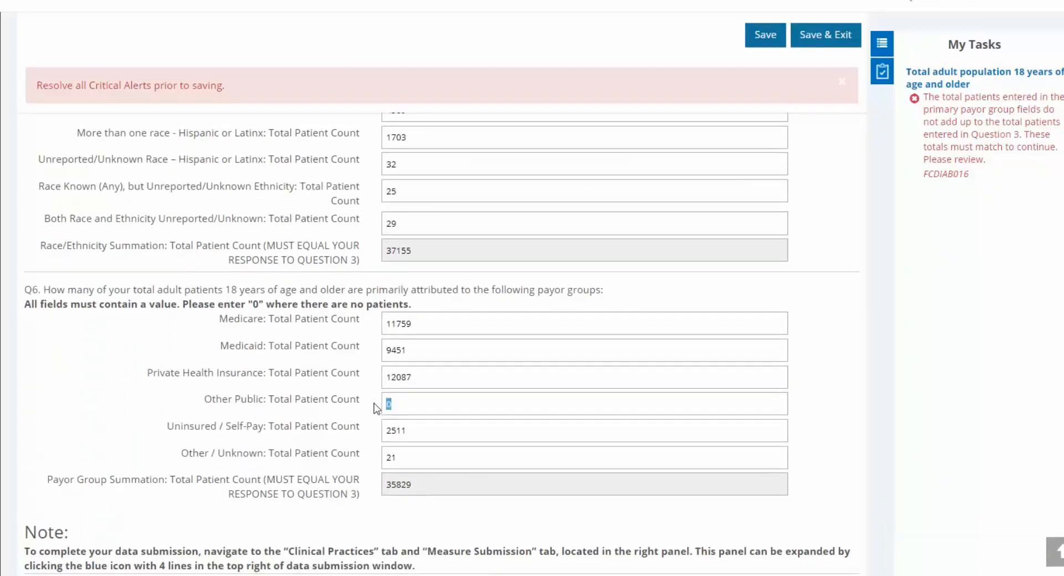
key("BackSpace")
left_click(776, 41)
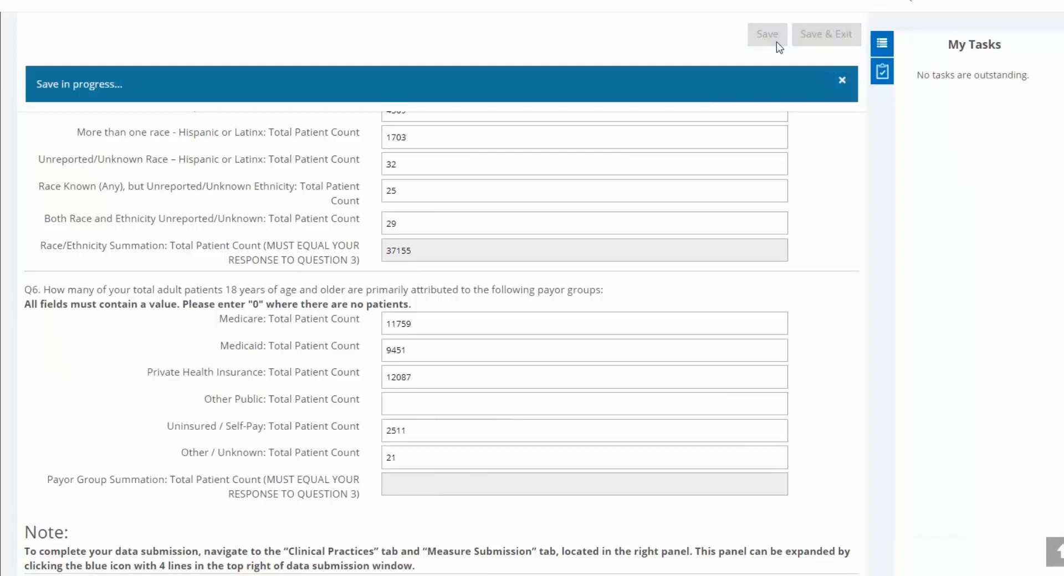
left_click(842, 81)
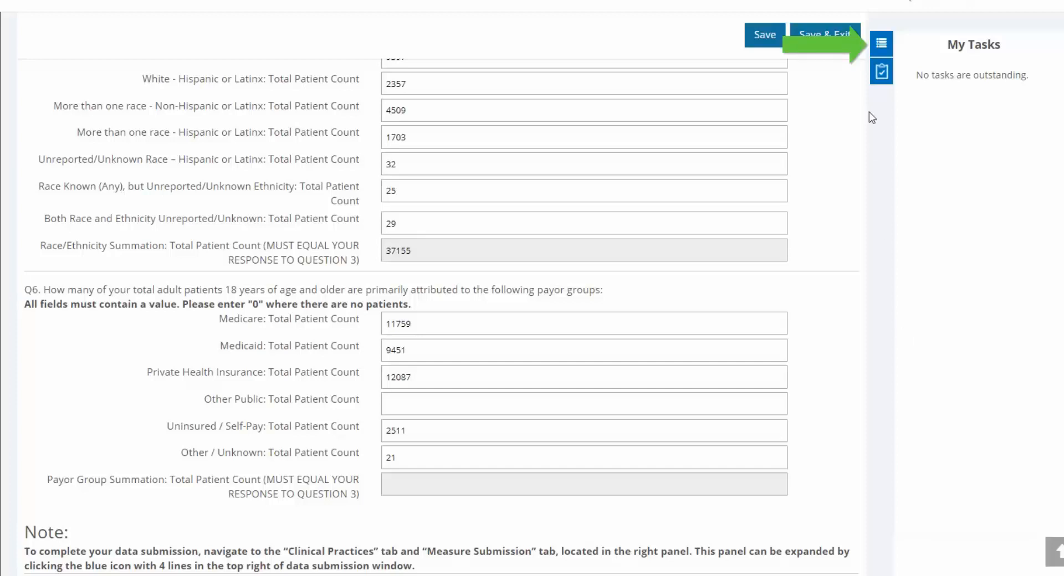
Open the Clinical Practices section and look through its guidance and questions Q7 to Q12
left_click(881, 43)
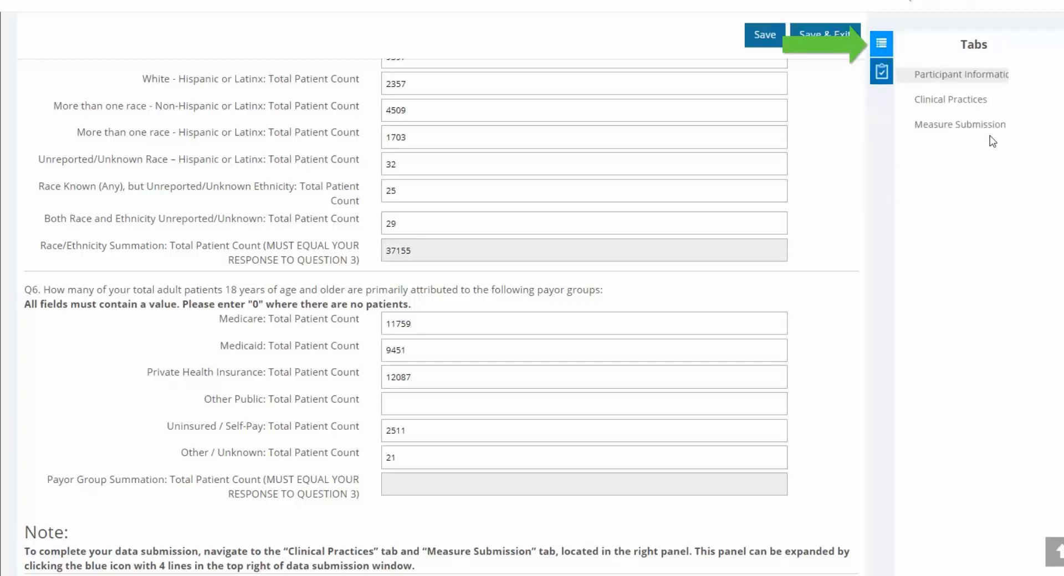
left_click(993, 103)
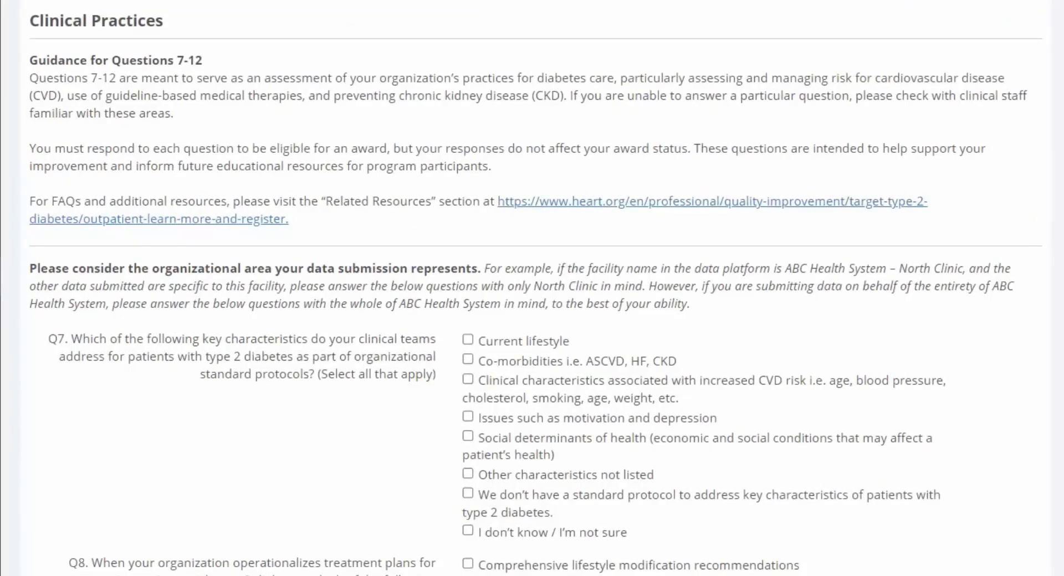
scroll(532, 288, "down", 6)
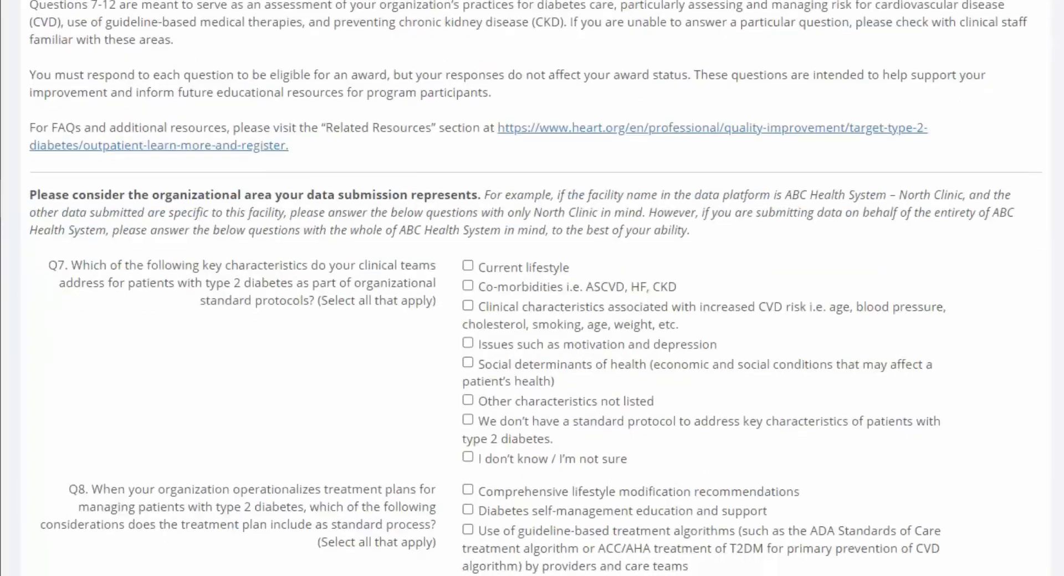
scroll(532, 289, "down", 5)
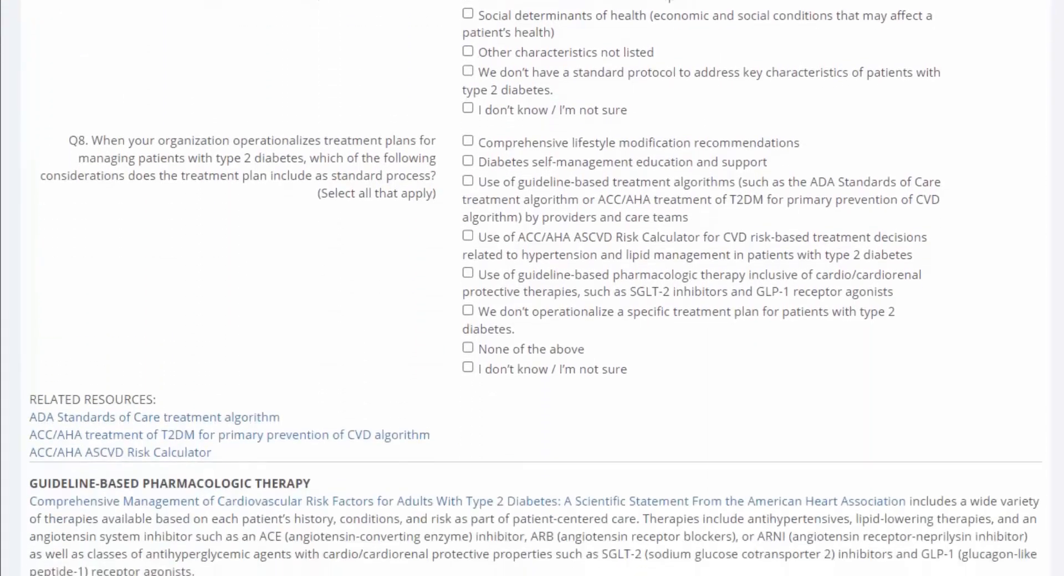
scroll(532, 289, "down", 6)
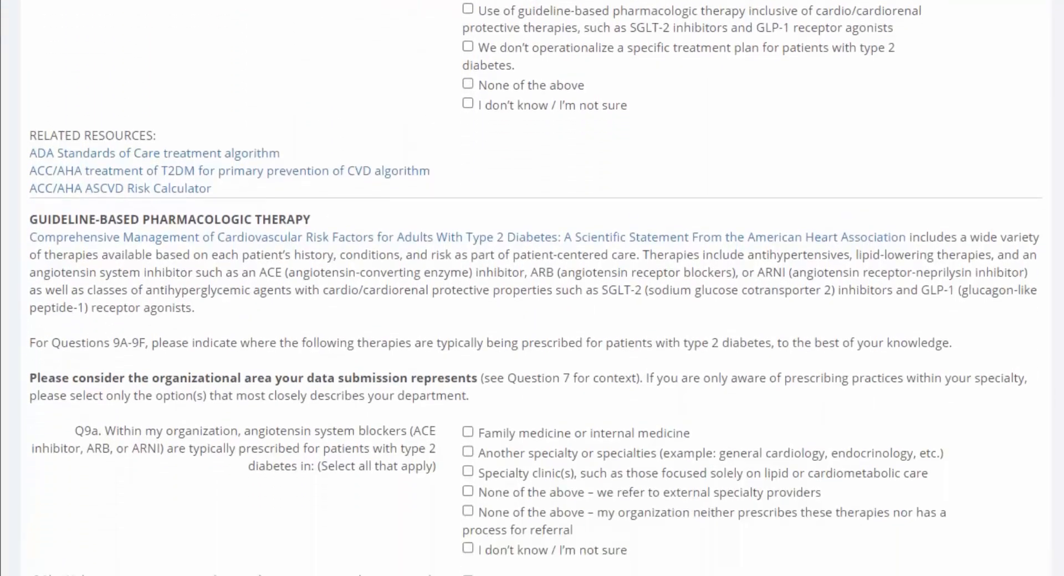
scroll(532, 289, "down", 8)
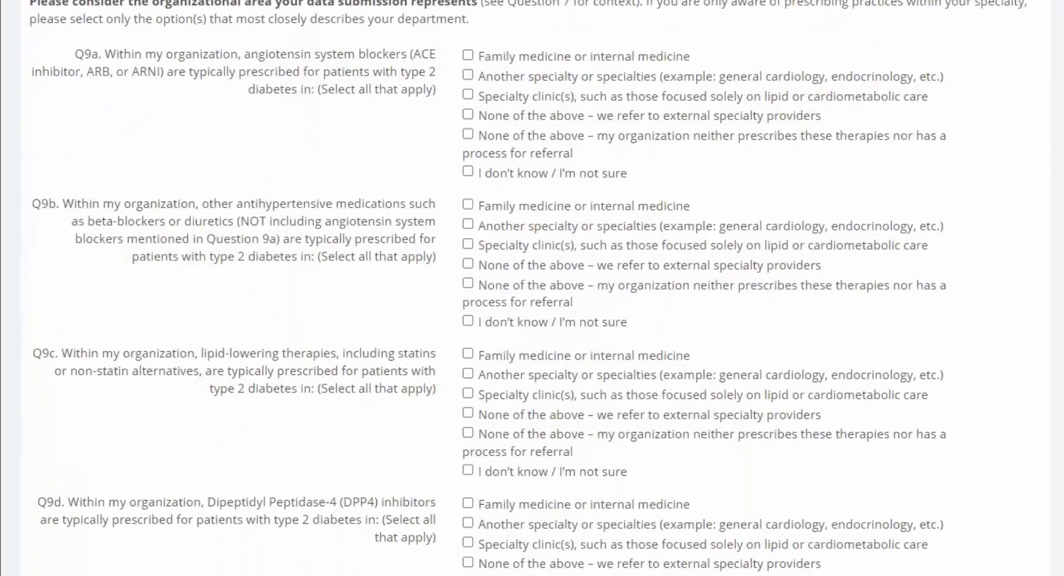
scroll(532, 288, "down", 5)
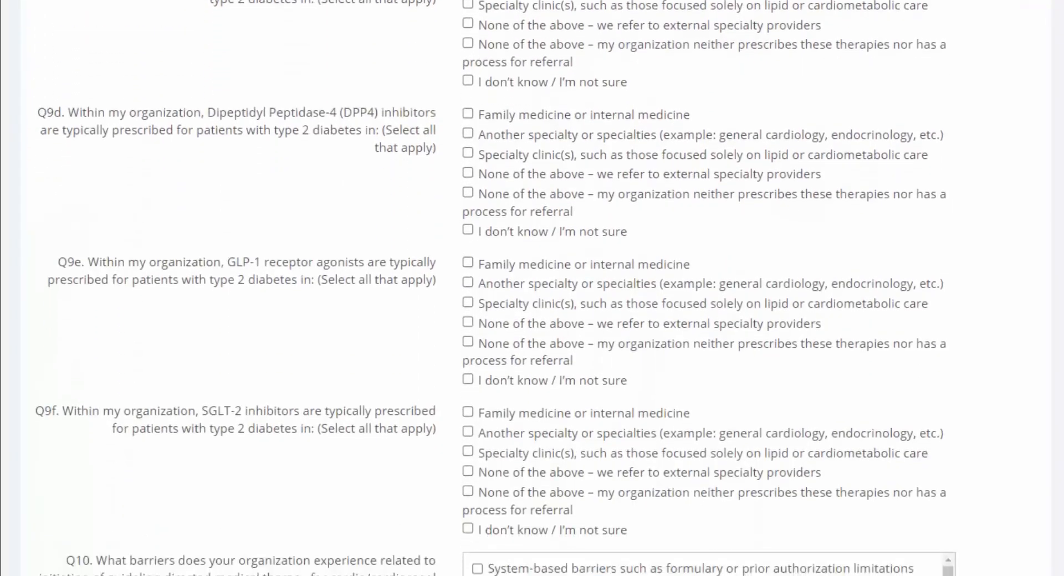
scroll(532, 288, "down", 6)
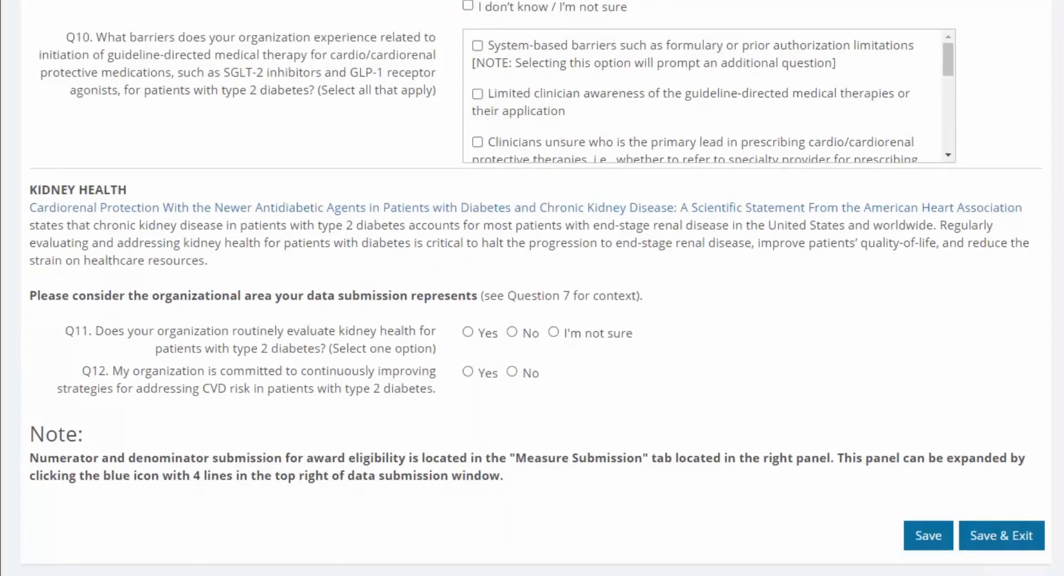
scroll(532, 288, "up", 20)
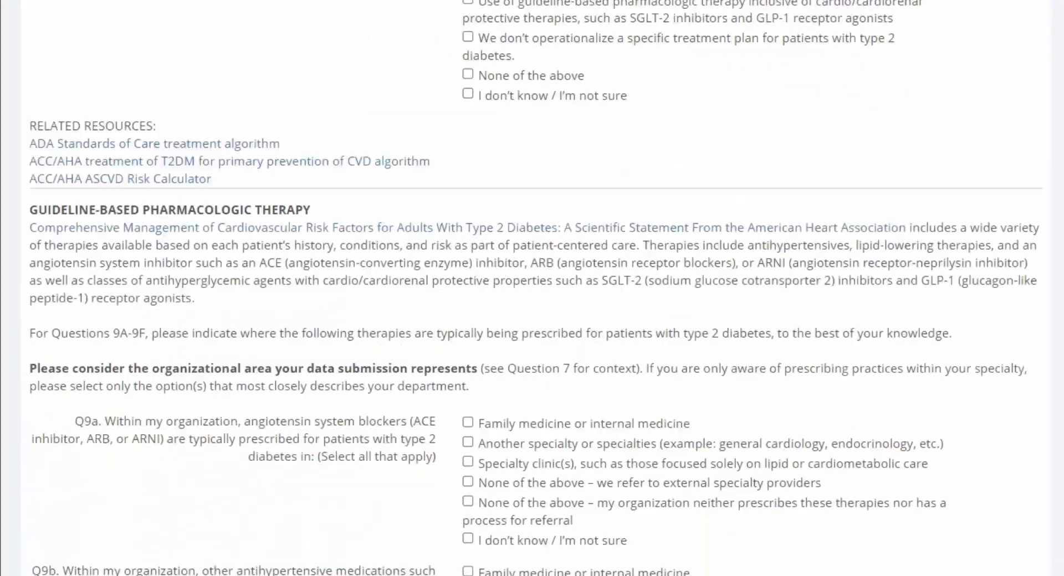
scroll(532, 288, "up", 6)
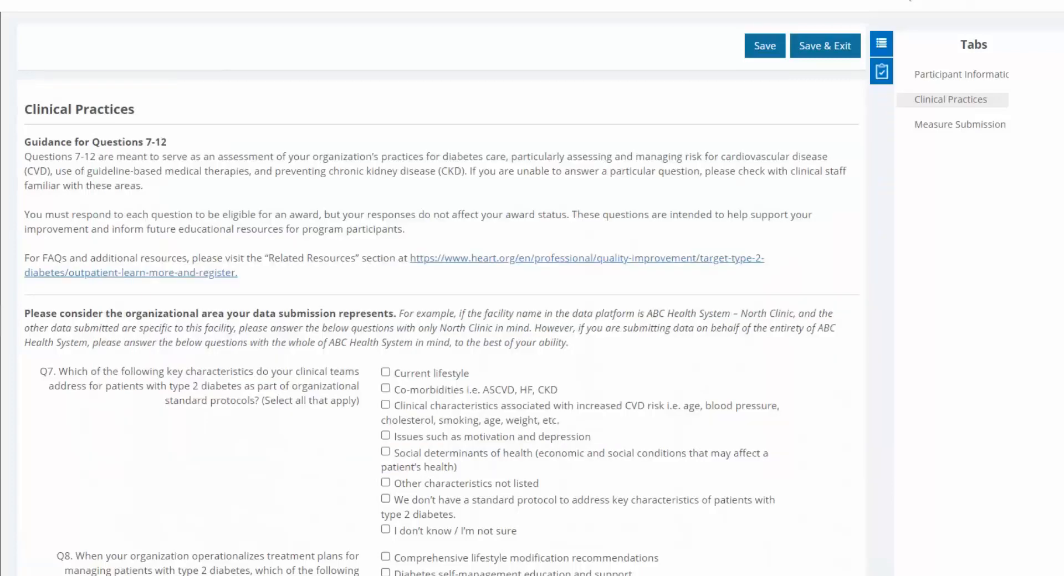
For Q7, select current lifestyle, co-morbidities, clinical characteristics associated with increased CVD risk, and social determinants of health
scroll(532, 288, "down", 5)
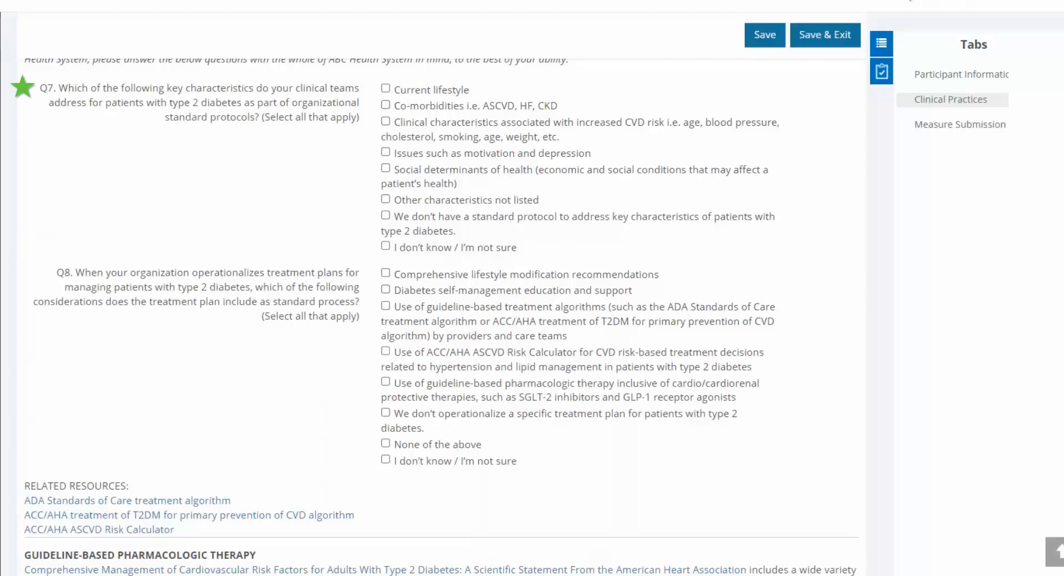
left_click(446, 91)
left_click(454, 109)
left_click(454, 124)
left_click(454, 178)
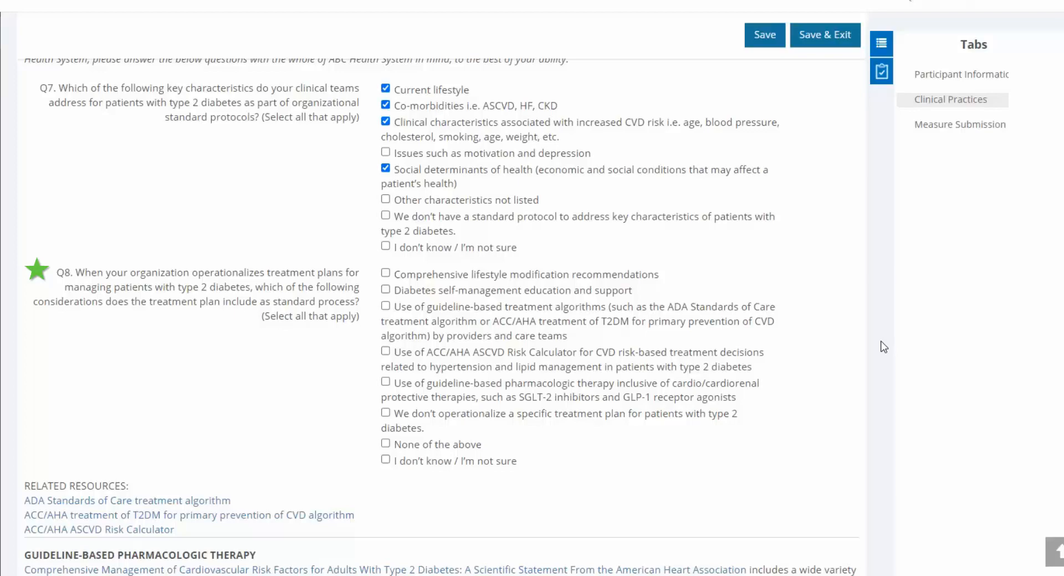
For Q8, select guideline-based treatment algorithms, the ACC/AHA ASCVD Risk Calculator, and guideline-based pharmacologic therapy
left_click(458, 320)
left_click(453, 352)
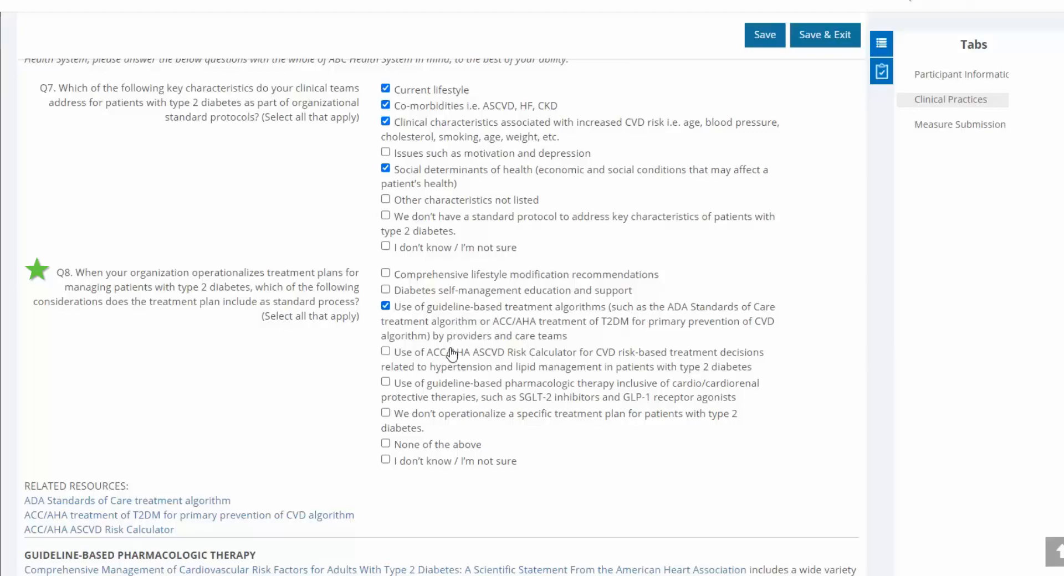
left_click(449, 397)
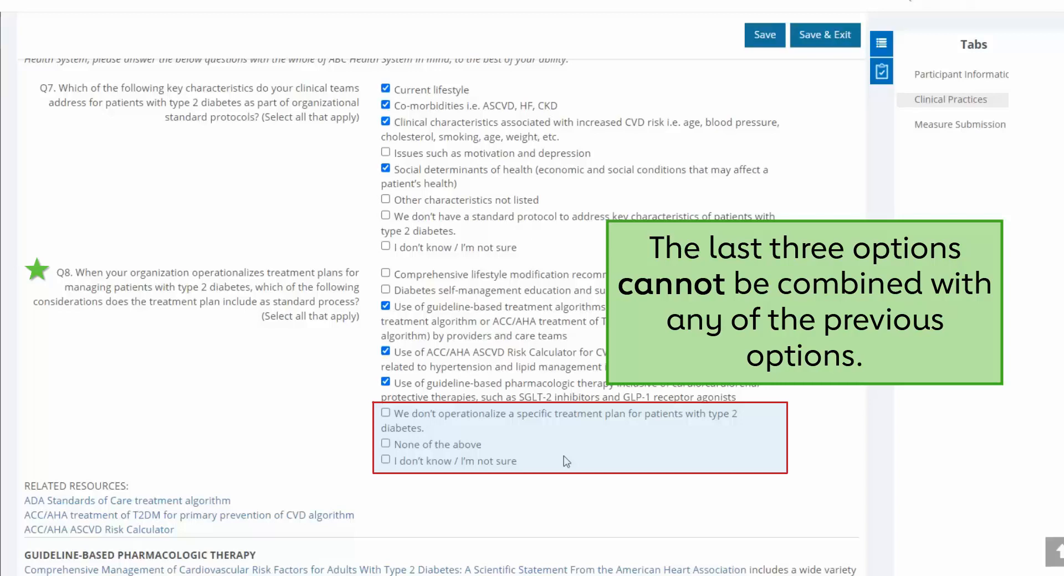
Select family medicine or internal medicine for Q9a and Q9b, and referral to external specialty providers for Q9c
scroll(564, 457, "down", 5)
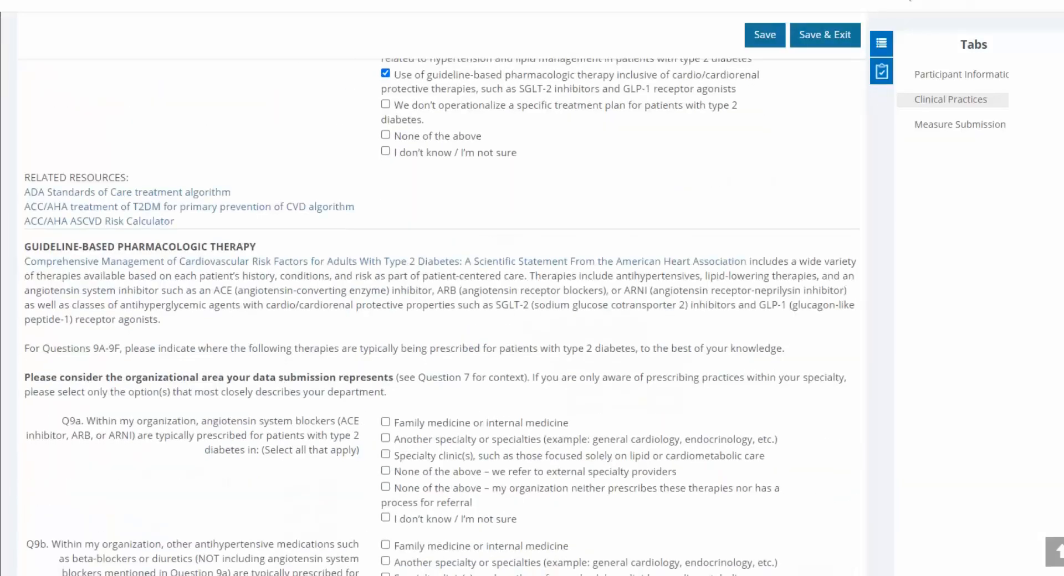
scroll(442, 315, "down", 3)
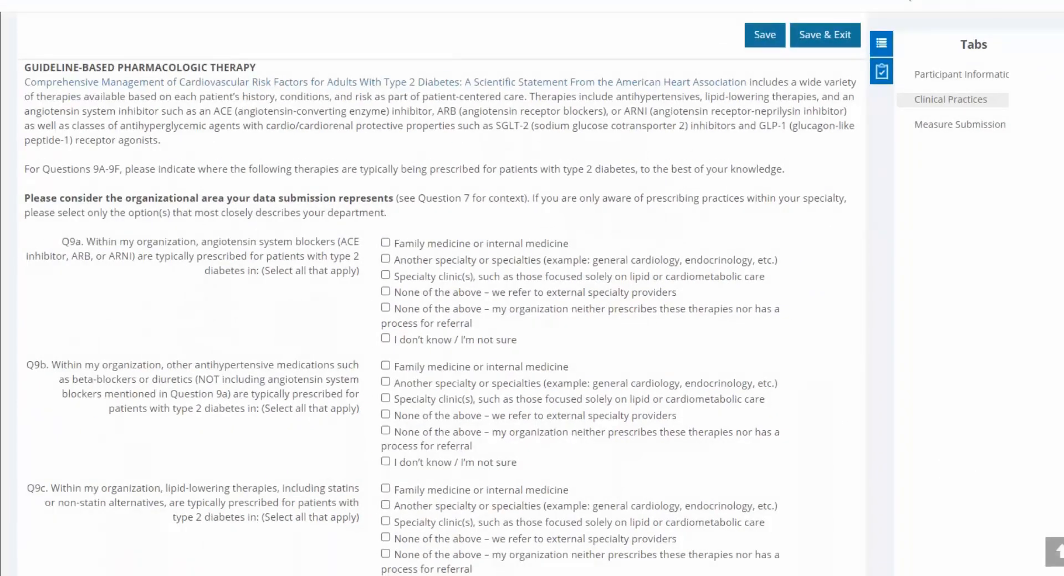
left_click(488, 245)
left_click(464, 368)
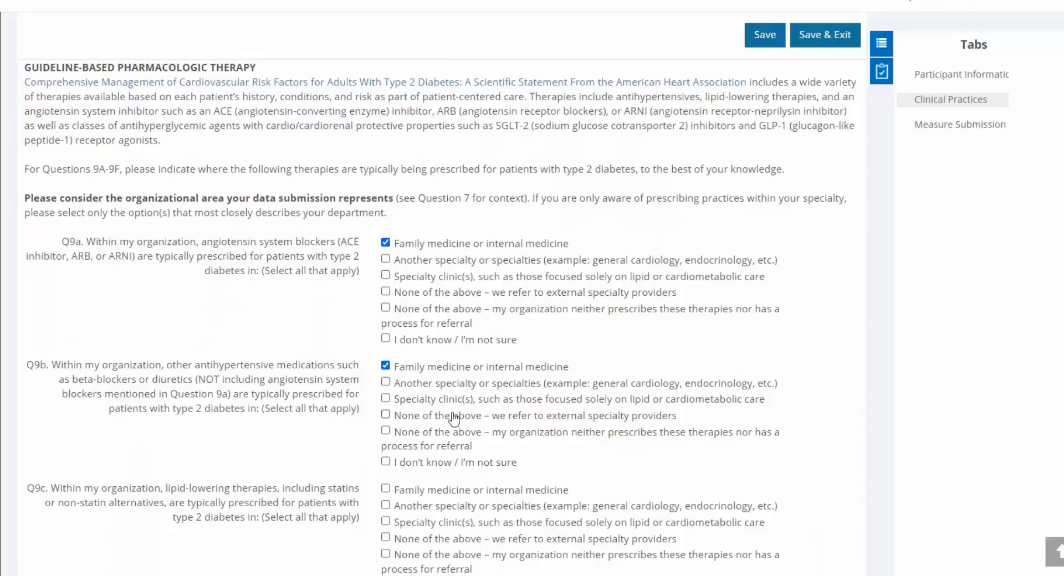
left_click(457, 541)
Select specialty clinics for Q9d, and family medicine or internal medicine for both Q9e and Q9f
scroll(1057, 277, "down", 7)
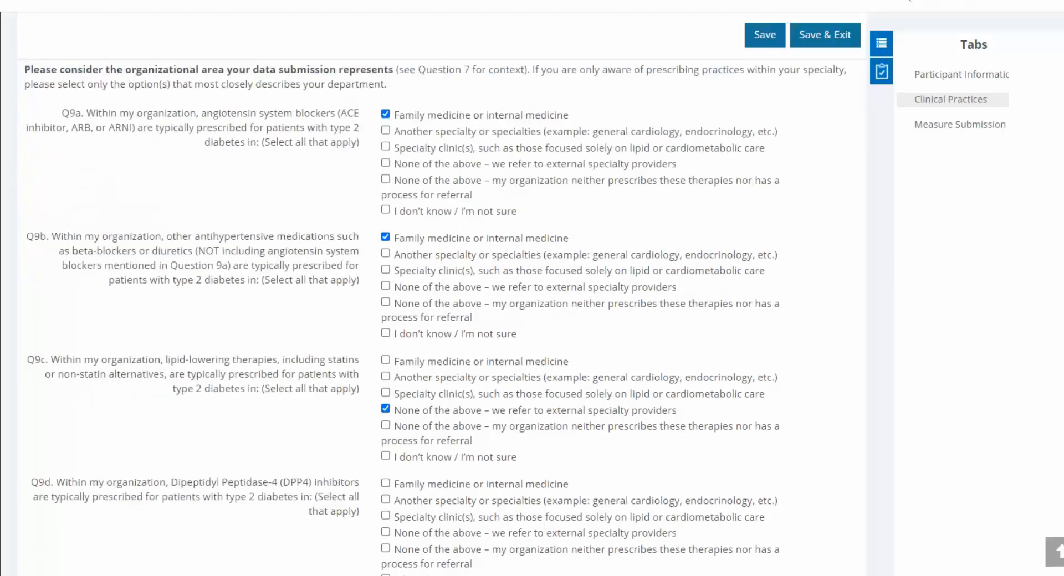
scroll(593, 209, "down", 2)
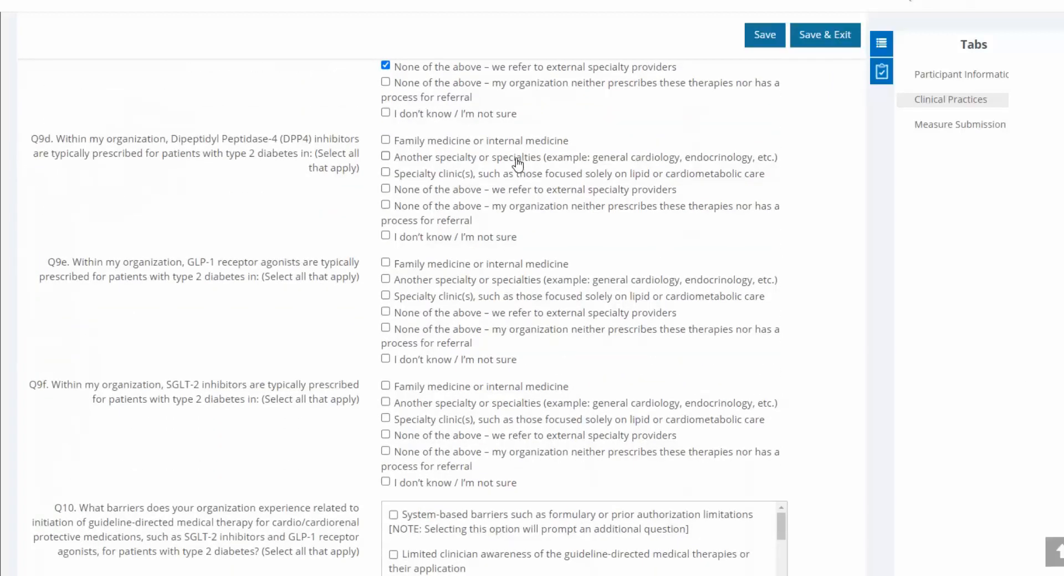
left_click(506, 174)
left_click(500, 266)
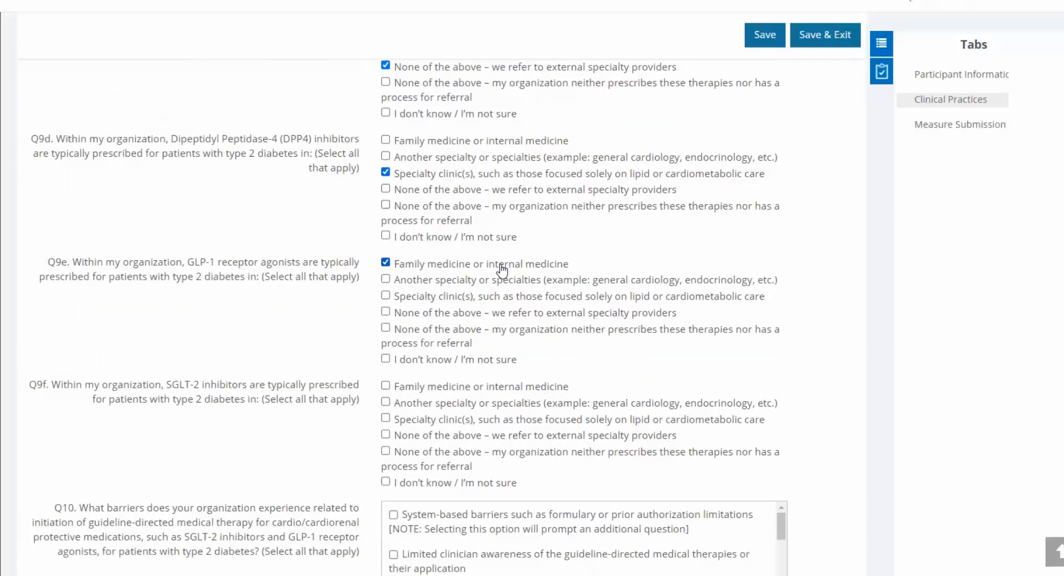
left_click(511, 388)
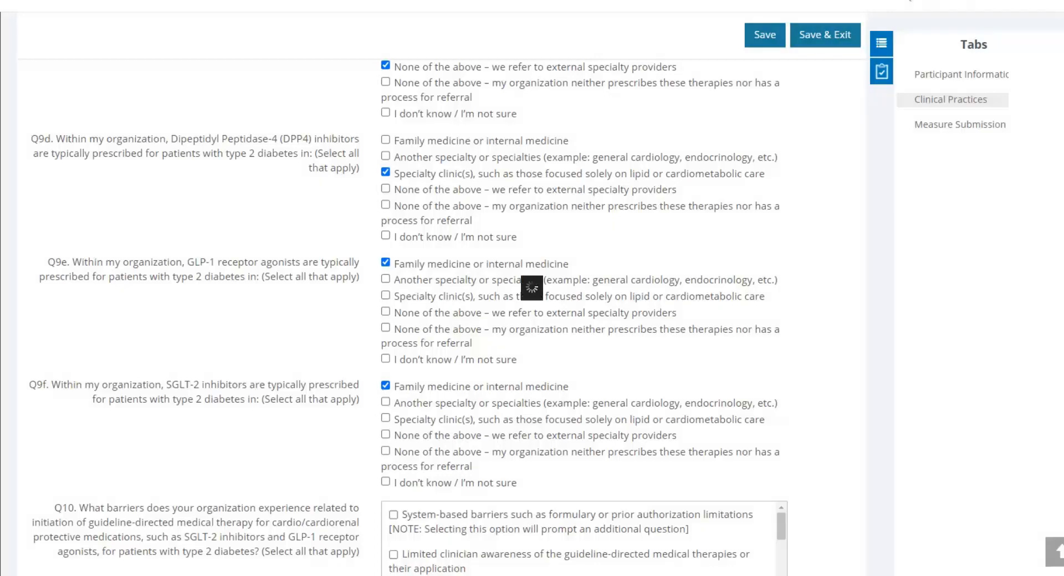
For Q10, select system-based barriers with medications not on formulary as the accessibility factor, and go through the remaining barrier options
scroll(532, 287, "down", 1)
scroll(532, 288, "down", 5)
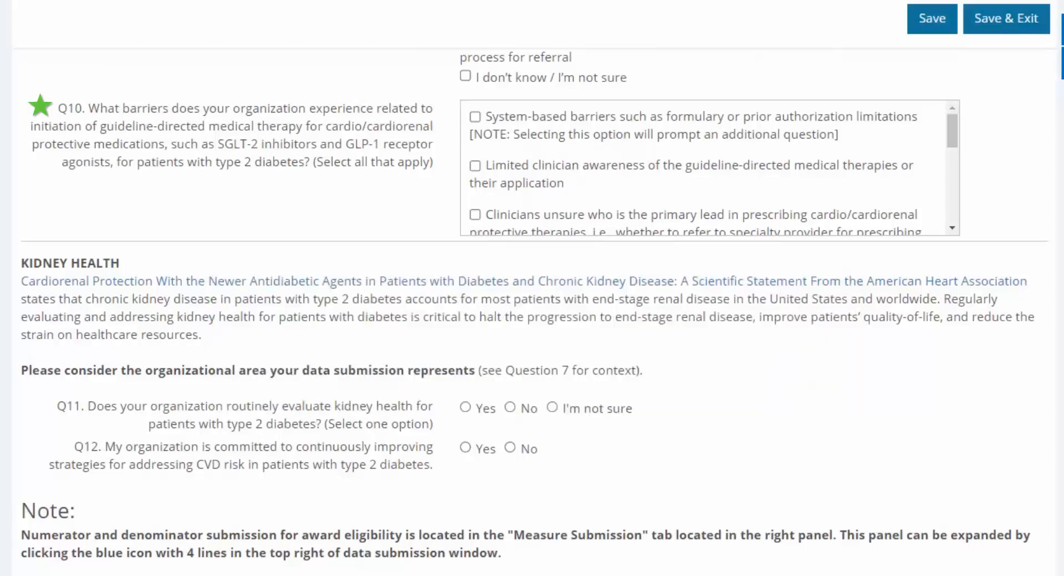
left_click(851, 128)
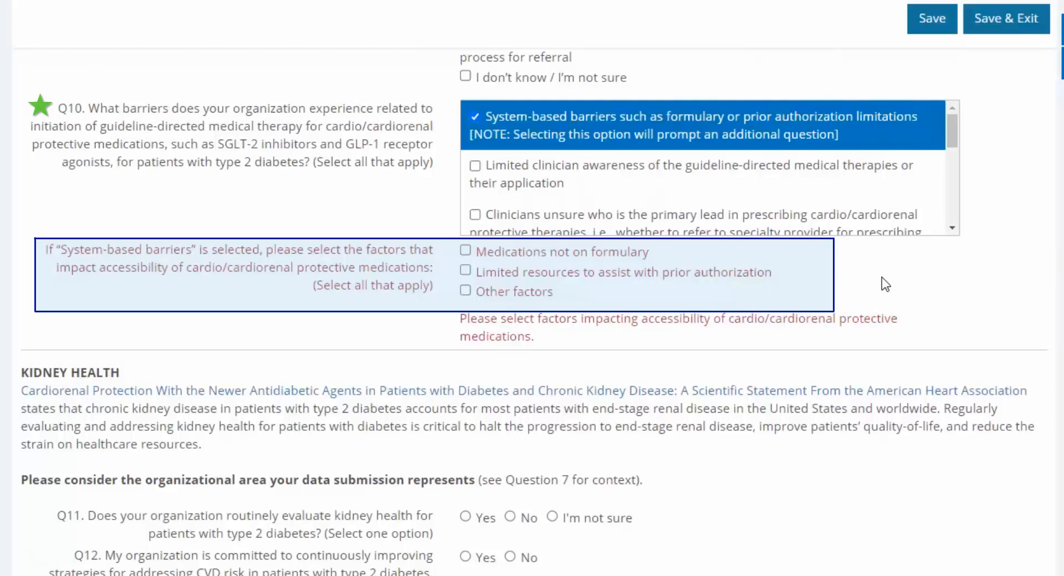
left_click(526, 255)
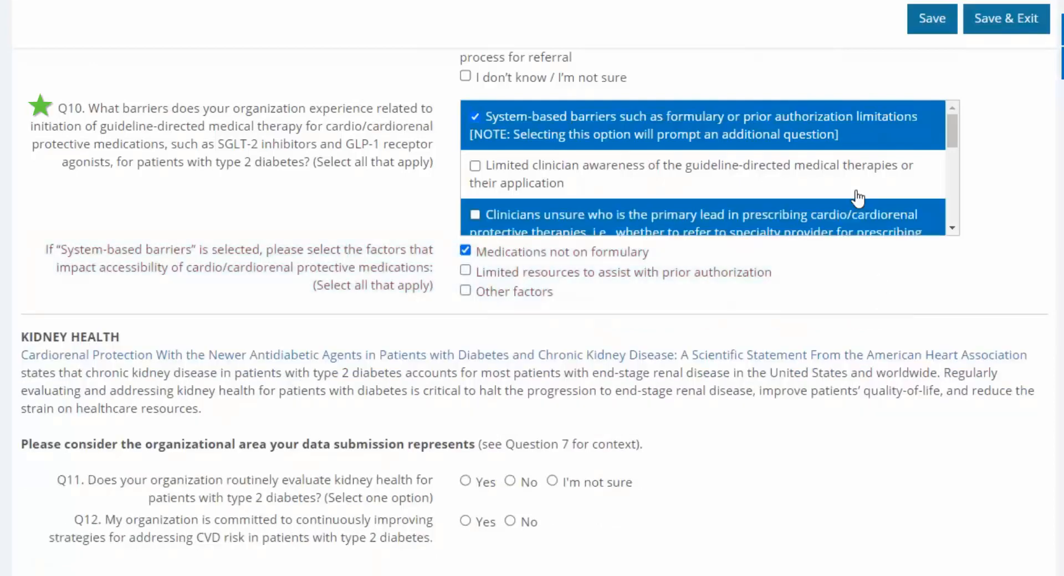
left_click_drag(950, 123, 958, 206)
left_click(836, 178)
left_click(827, 211)
left_click(824, 170)
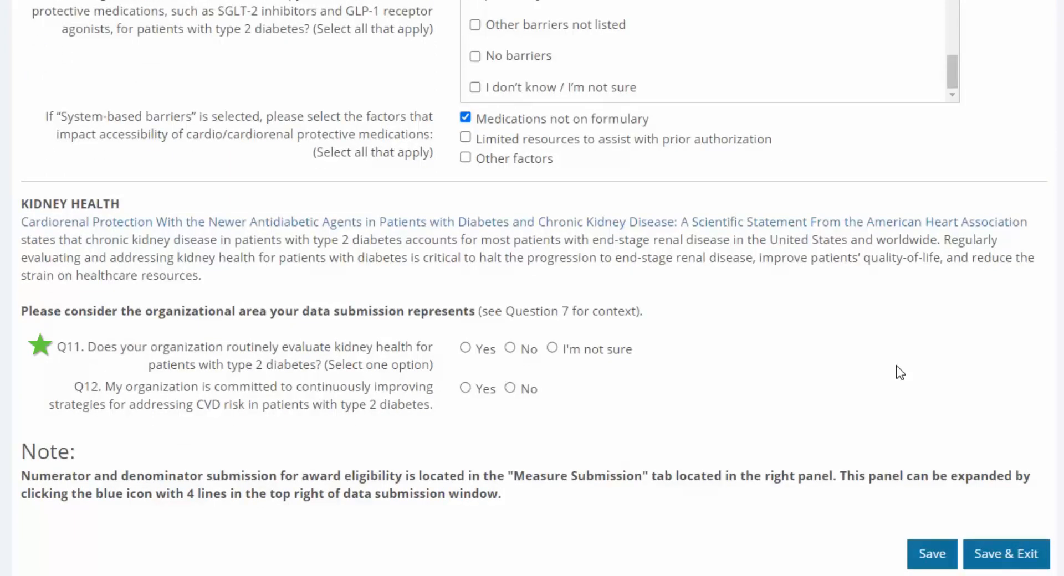
Answer Yes to Q11 and select eGFR and uACR assessments at least once per year, leaving the no-process option unselected
left_click(466, 348)
scroll(532, 288, "down", 3)
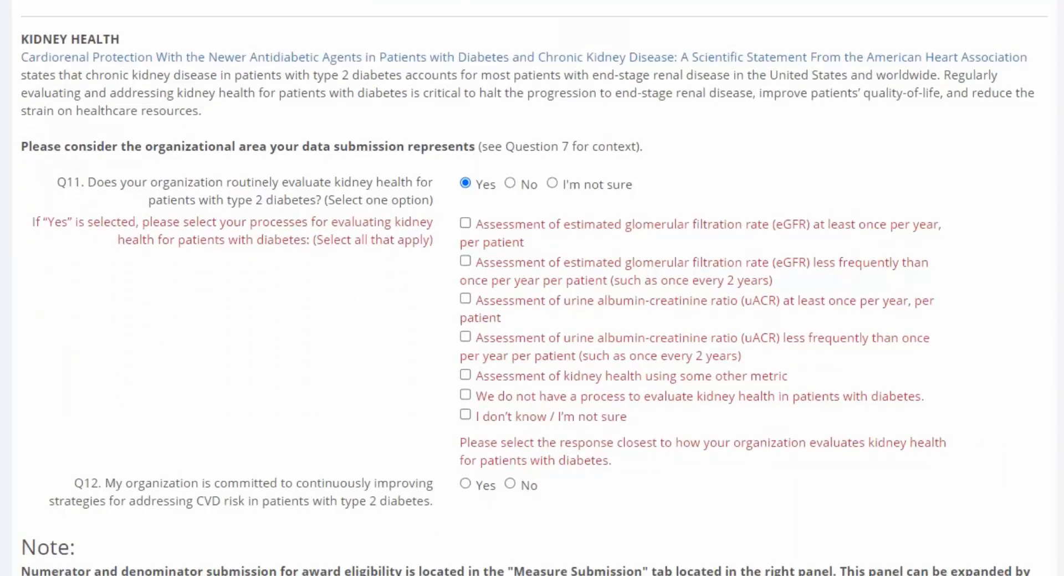
left_click(705, 234)
left_click(670, 303)
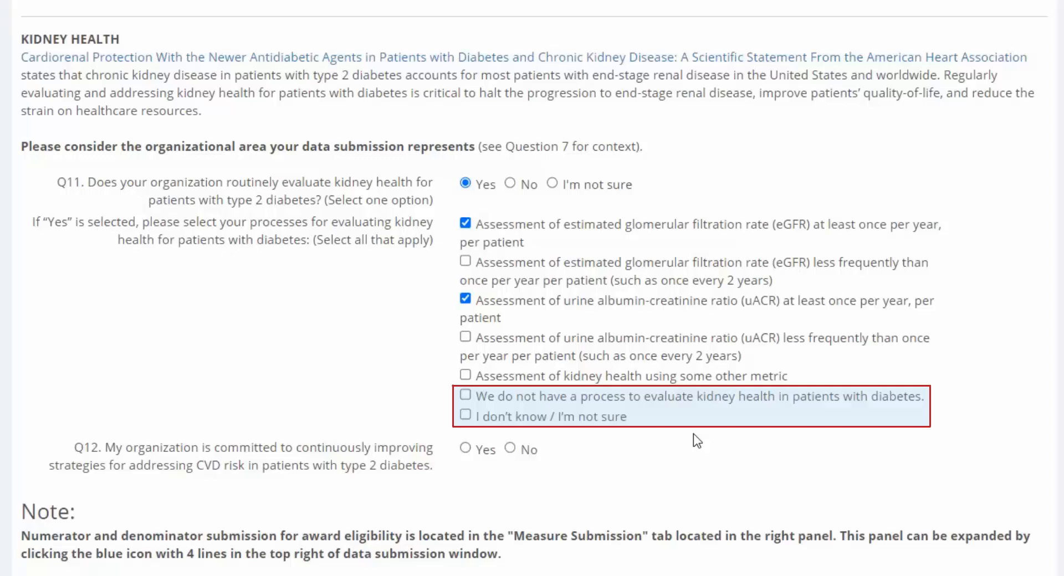
left_click(689, 398)
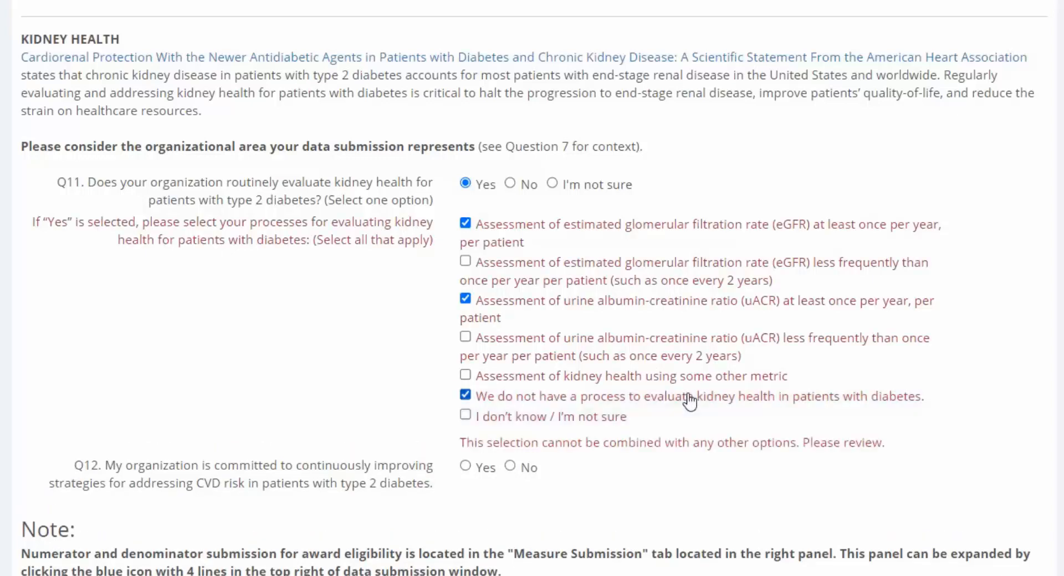
left_click(689, 398)
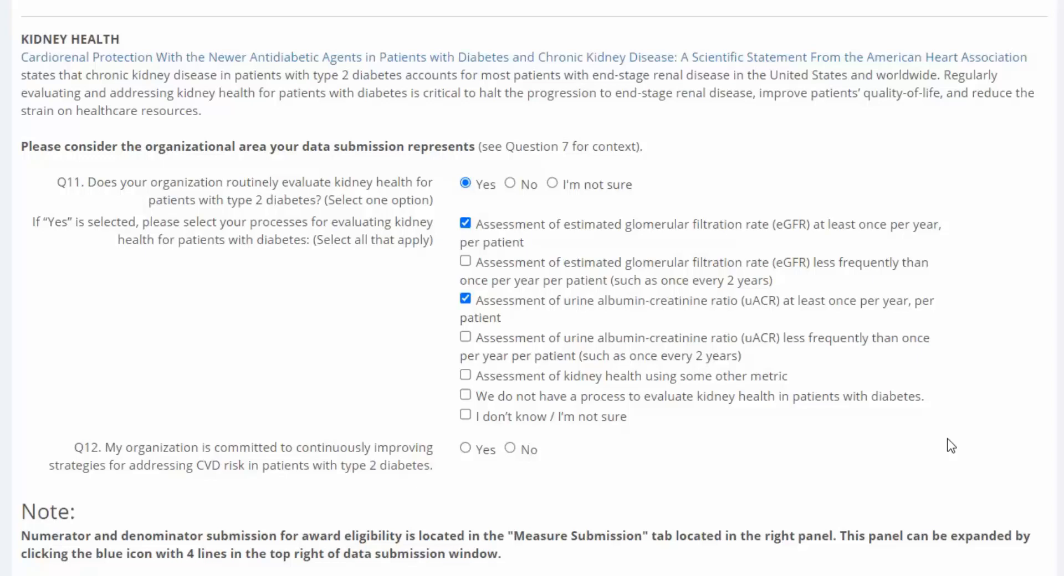
Answer Yes to Q12 on the commitment to improving CVD risk strategies, save the form and dismiss the save notice
scroll(613, 396, "down", 1)
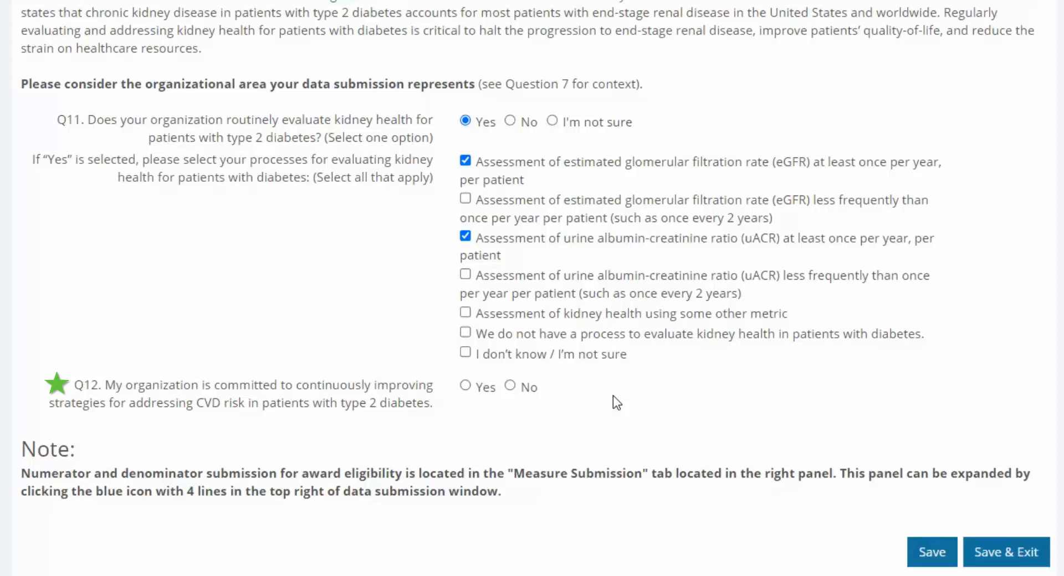
left_click(484, 391)
left_click(511, 386)
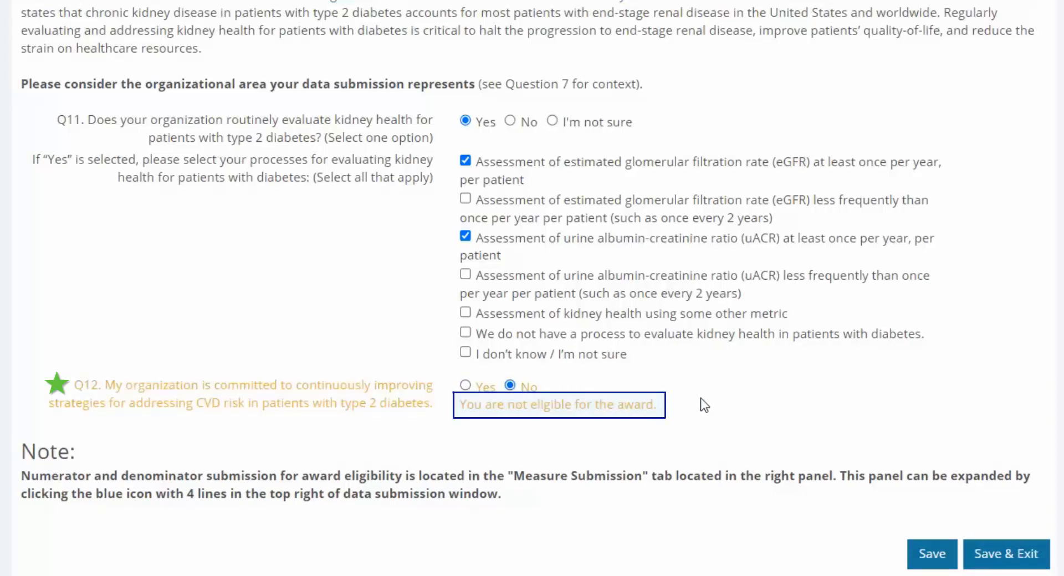
left_click(480, 389)
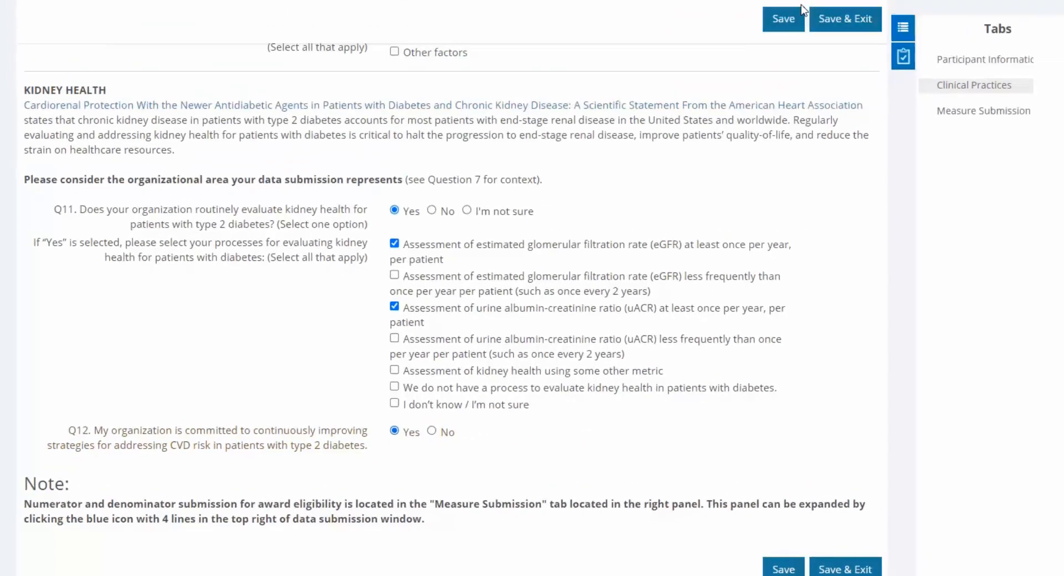
left_click(801, 10)
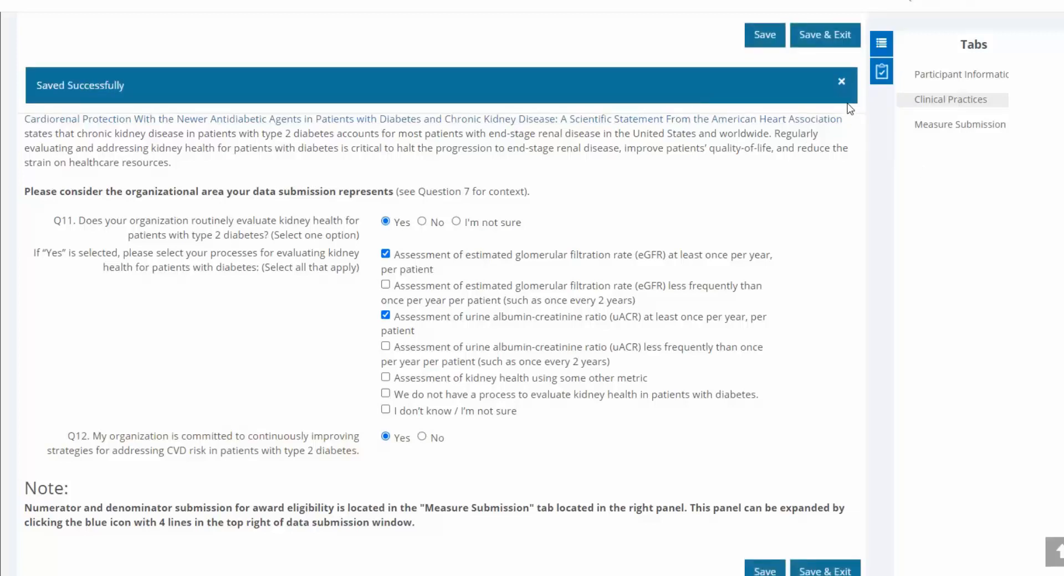
left_click(841, 82)
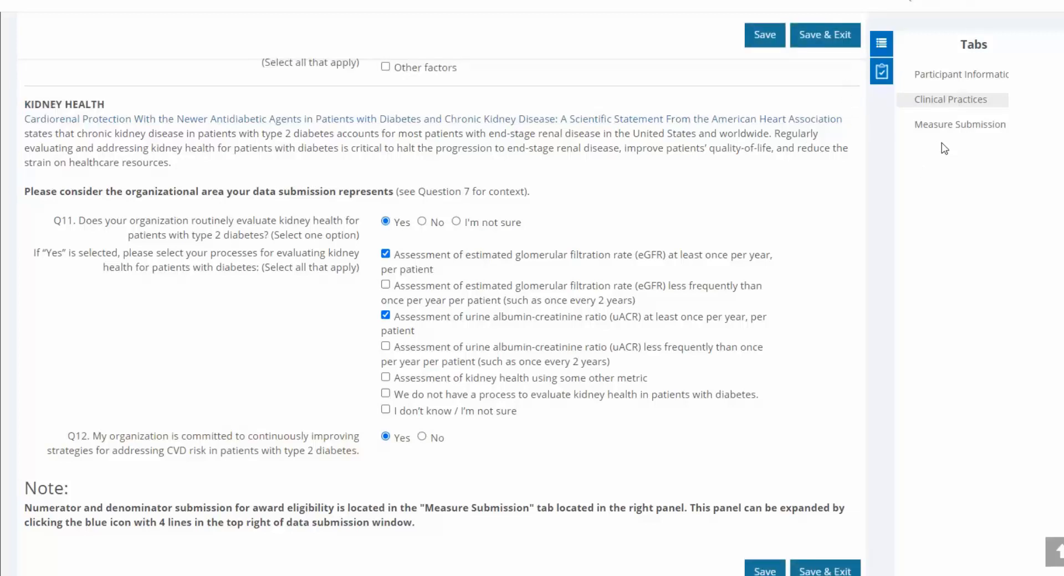
Open the Measure Submission section and enter 8252 as the Q13 diabetes denominator and 2326 as the Q14 numerator
left_click(992, 125)
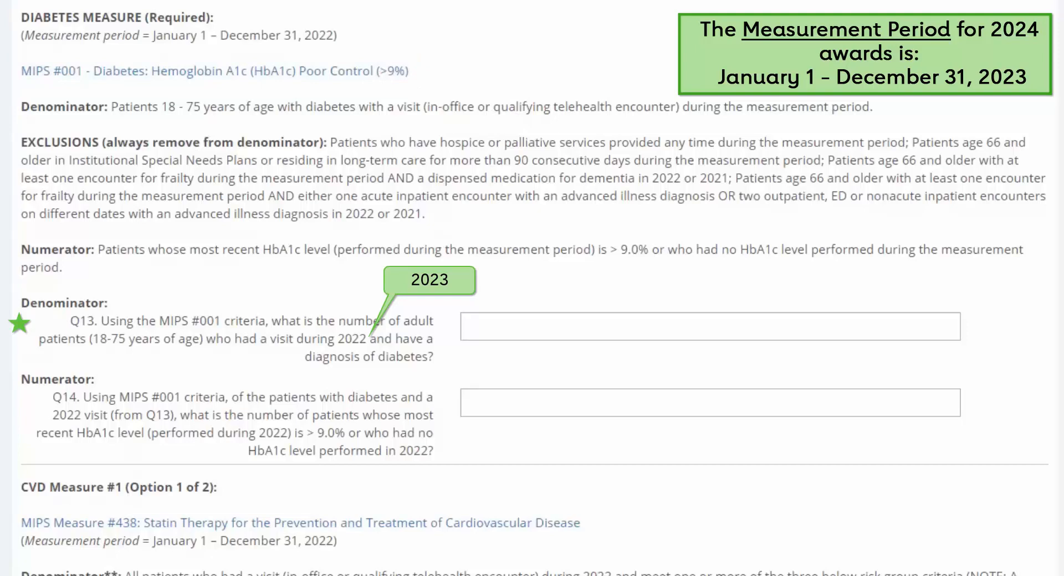
left_click(917, 330)
type("8252")
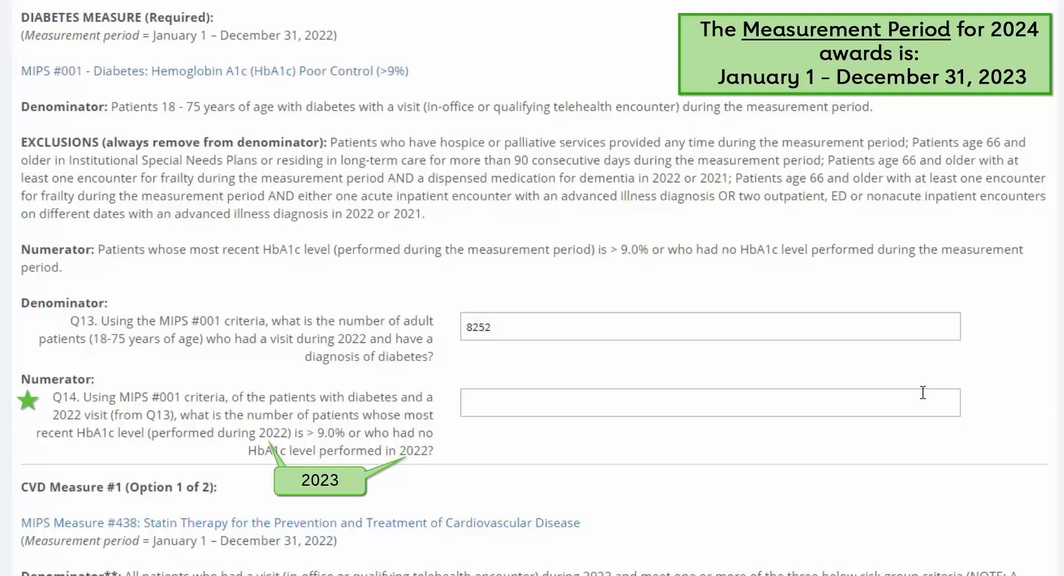
type("2326")
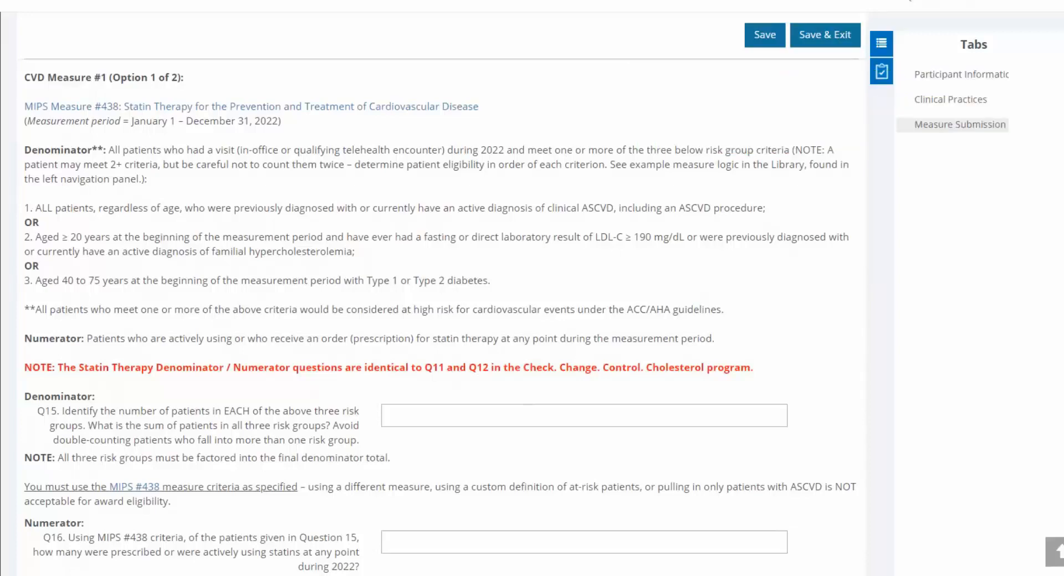
For the Controlling High Blood Pressure measure, enter 23991 as the Q17 denominator and 17454 as the Q18 numerator
scroll(442, 318, "down", 9)
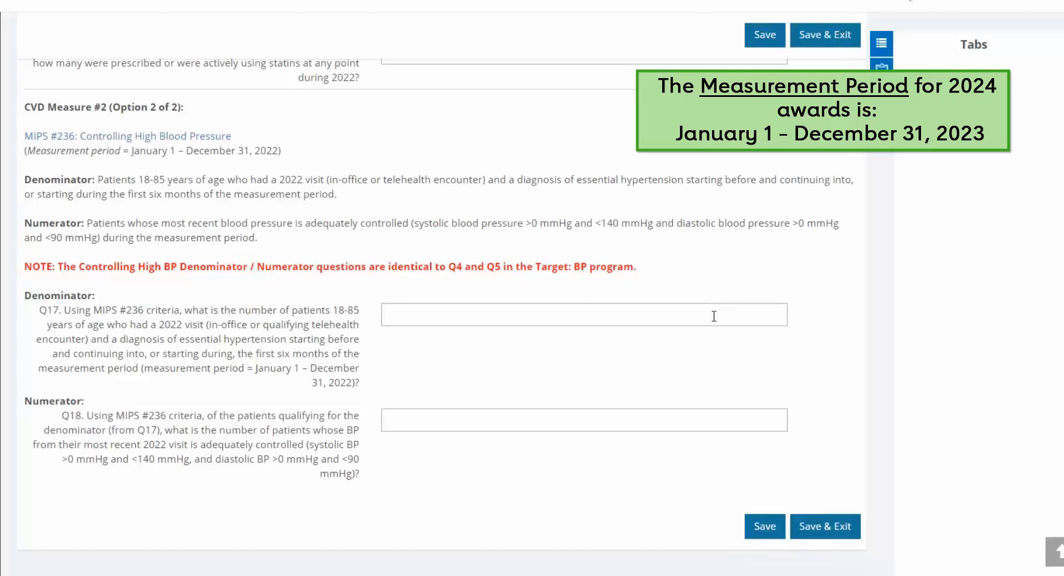
type("23")
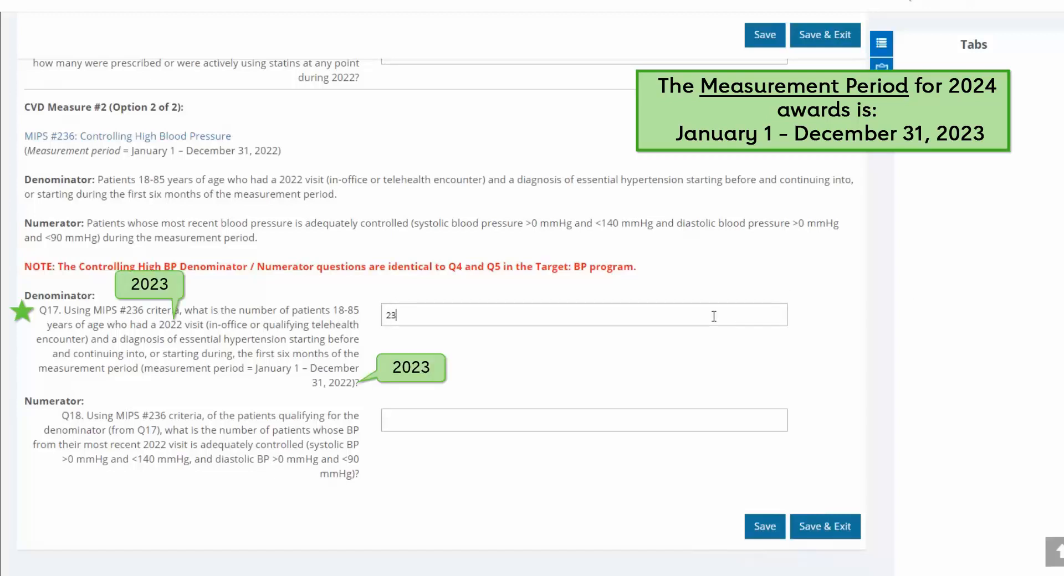
type("991")
left_click(710, 426)
type("17454")
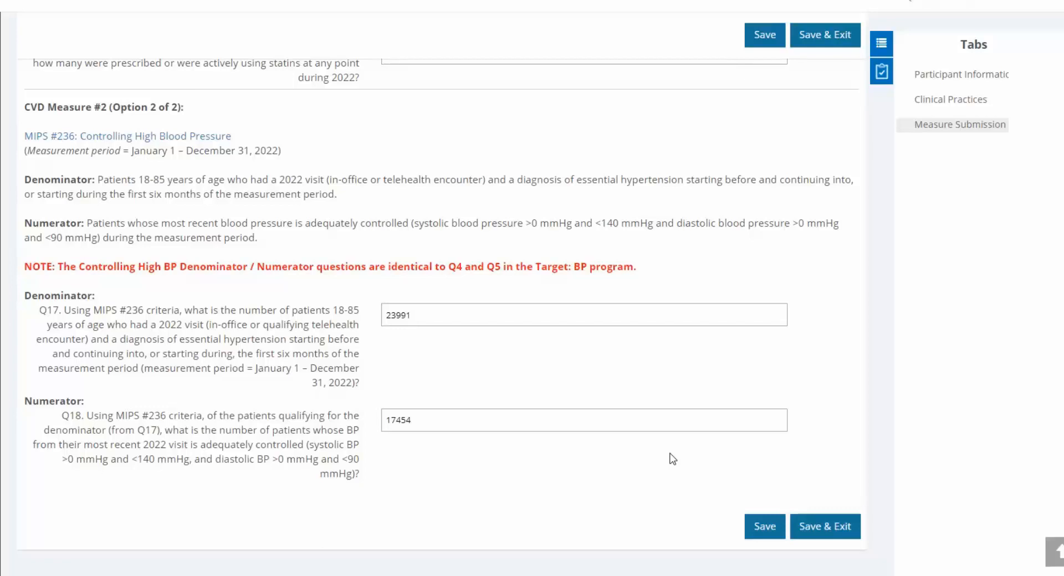
Return to the Participant Information section and set the Other Public total patient count in Q6 to 1326
scroll(681, 354, "down", 1)
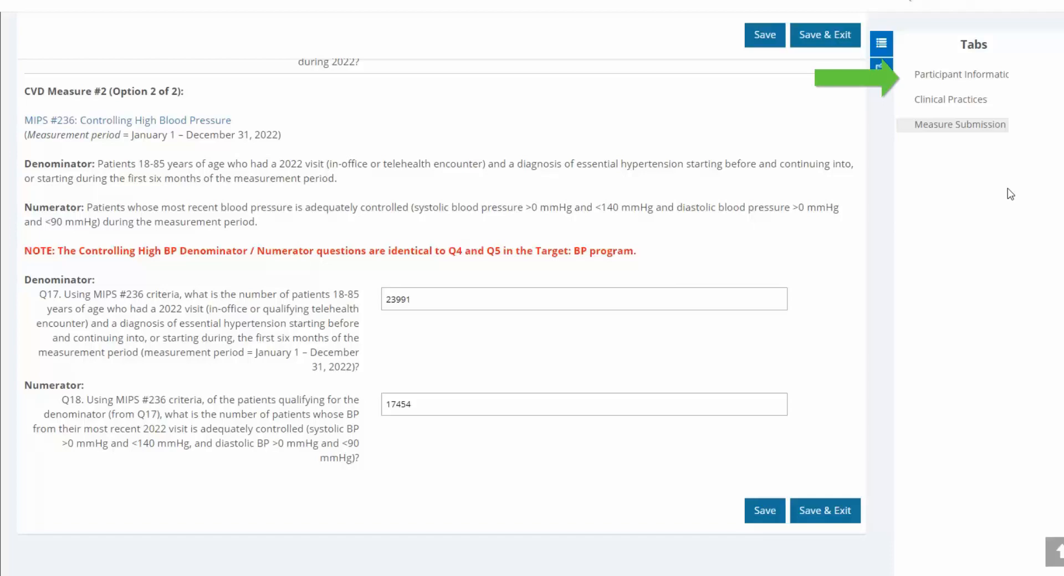
left_click(1005, 78)
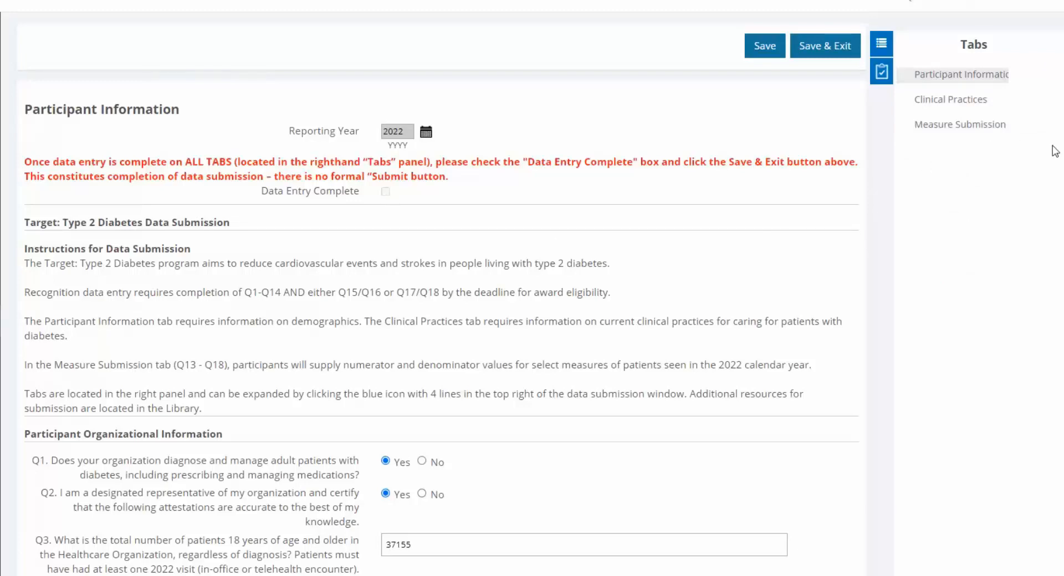
scroll(1032, 467, "down", 18)
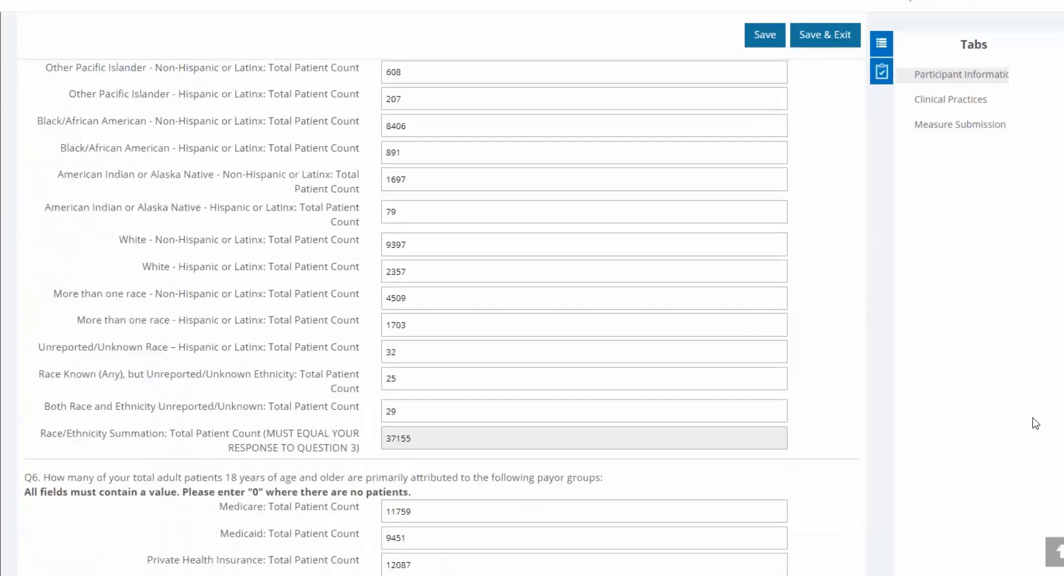
scroll(1033, 471, "down", 1)
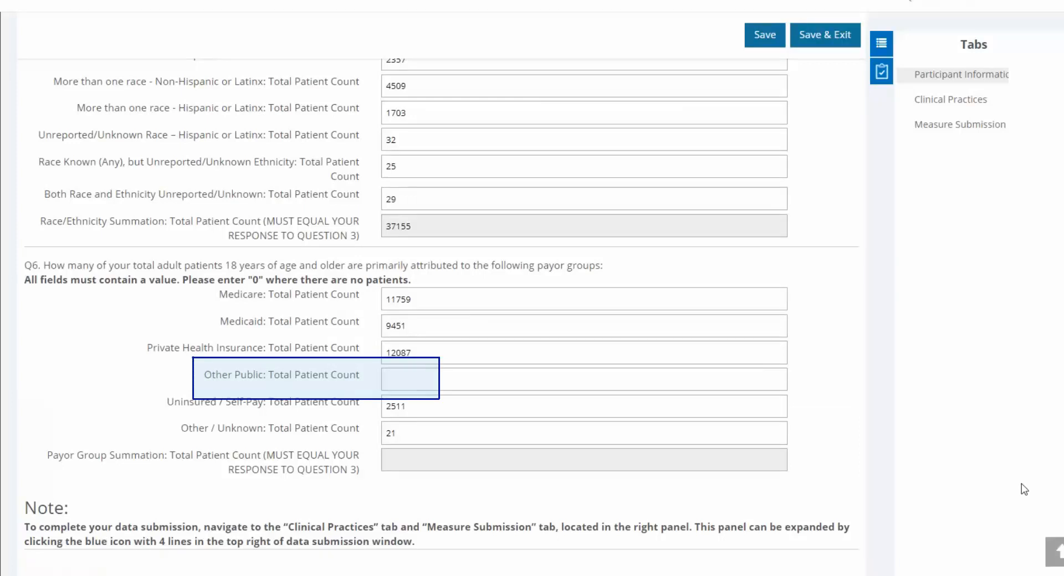
left_click(507, 380)
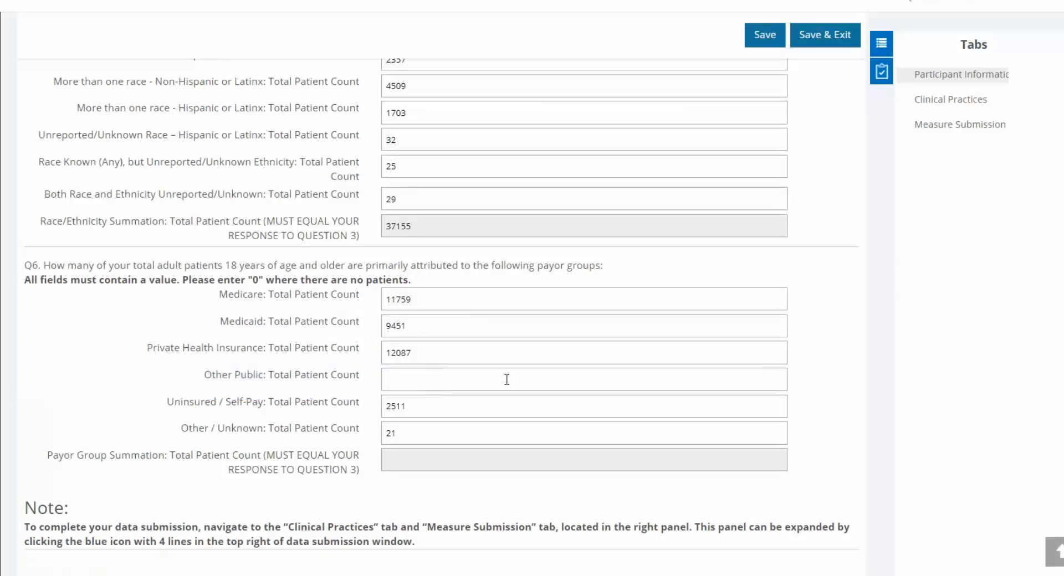
type("1326")
left_click(904, 430)
Mark data entry as complete in Participant Information, and save and exit the form
scroll(444, 310, "up", 17)
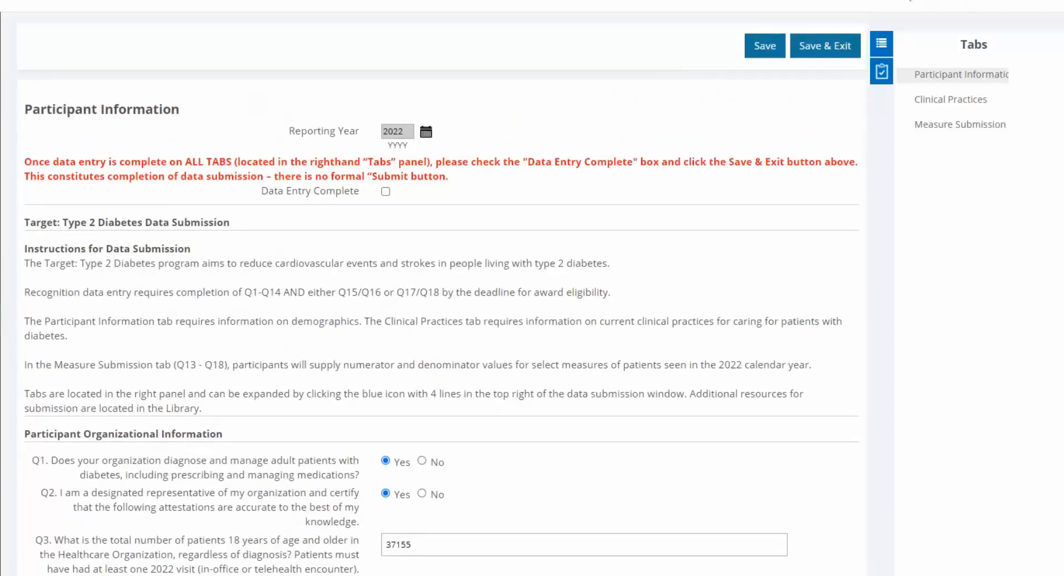
left_click(386, 191)
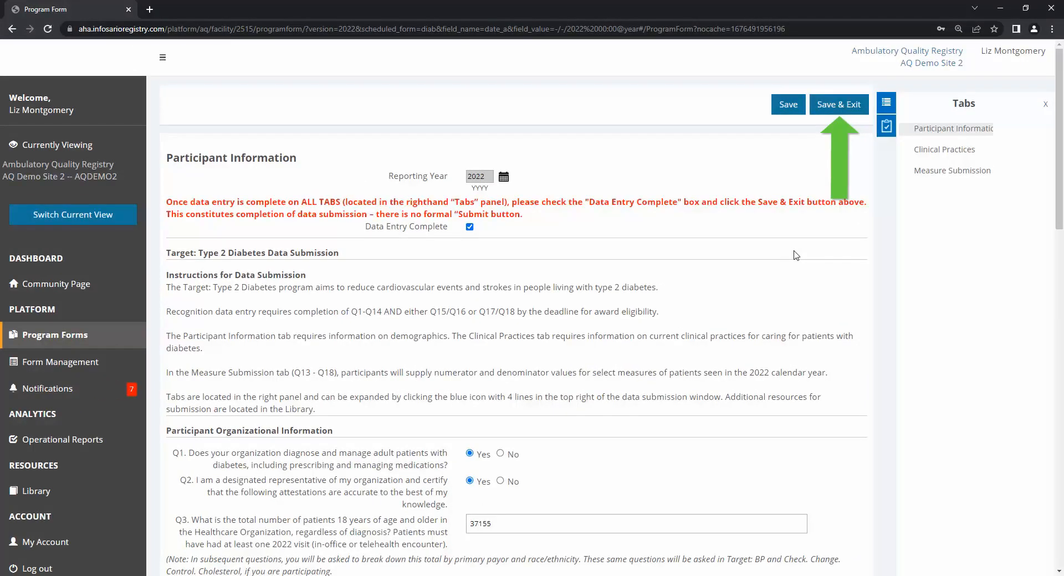
left_click(862, 101)
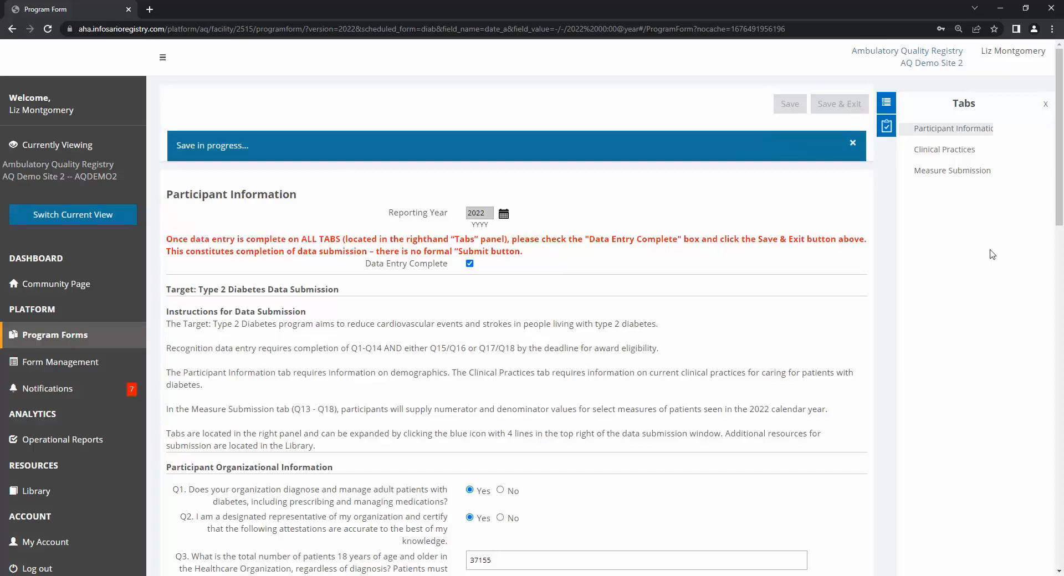